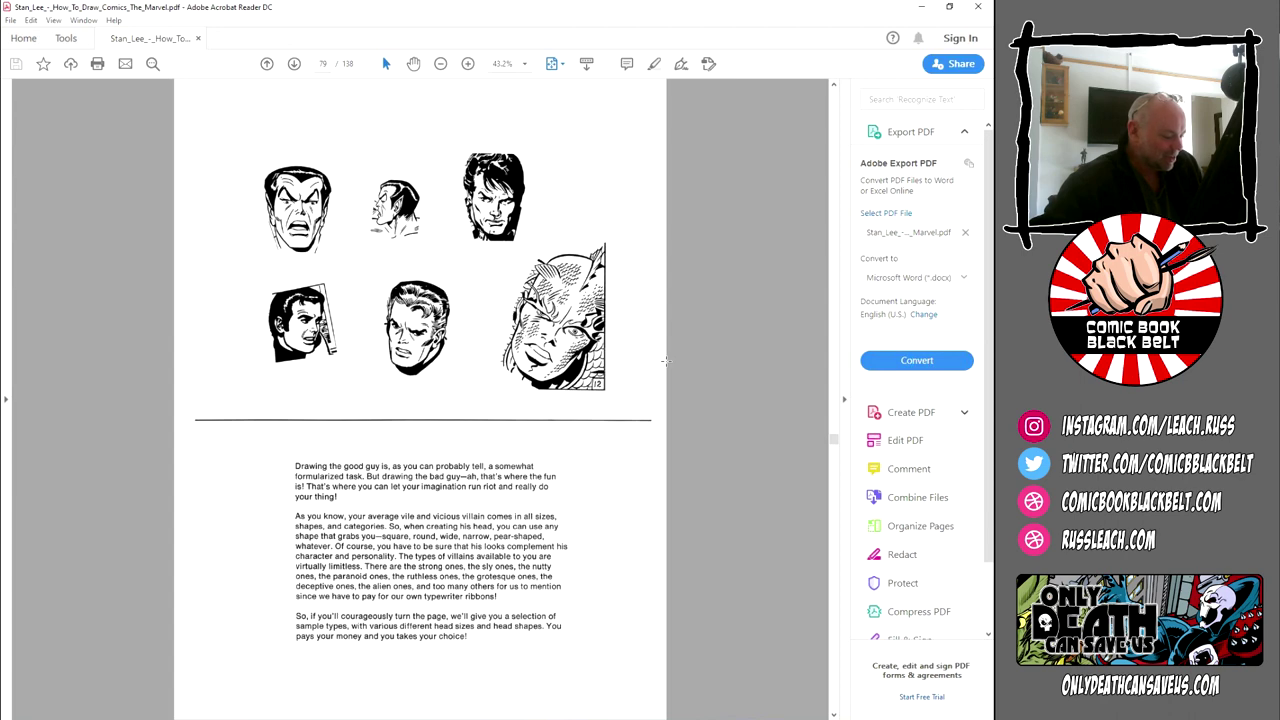
# Examine the villain head types and head-shape construction sketches on page 80 of the comics drawing PDF
pyautogui.scroll(-3, 665, 361)
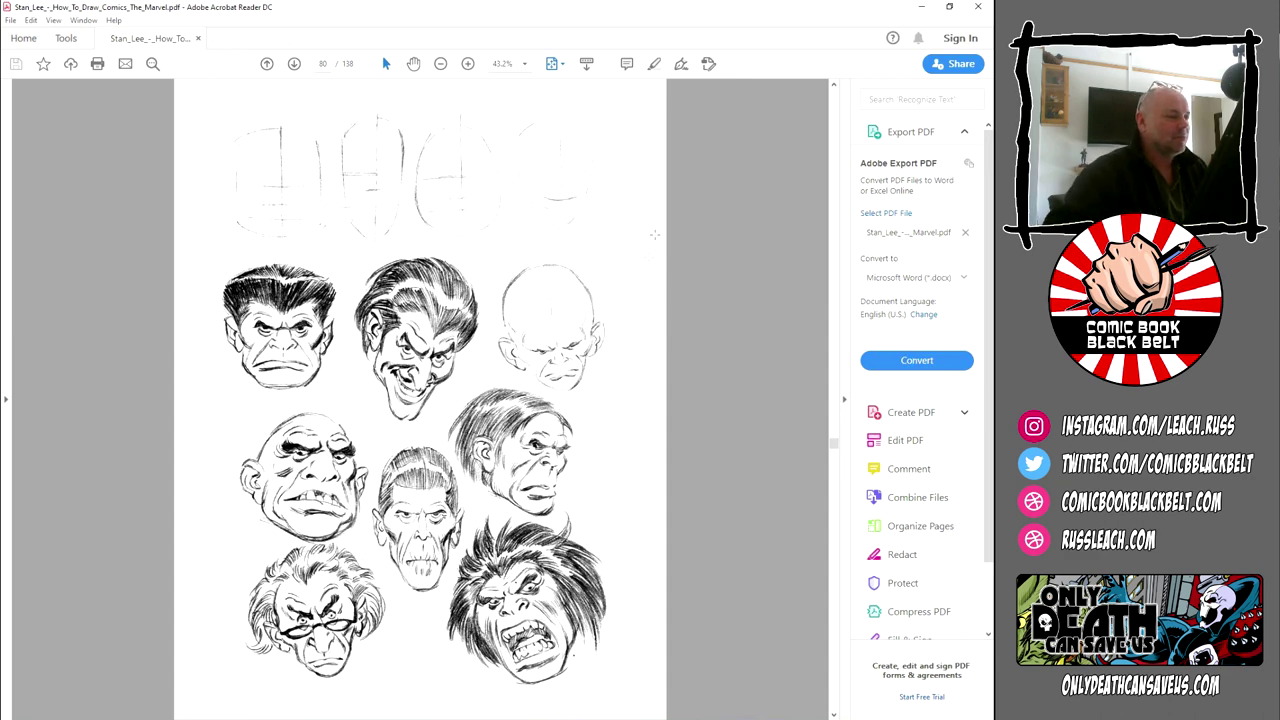
pyautogui.scroll(1, 500, 158)
pyautogui.scroll(-1, 500, 158)
pyautogui.click(468, 64)
pyautogui.click(468, 64)
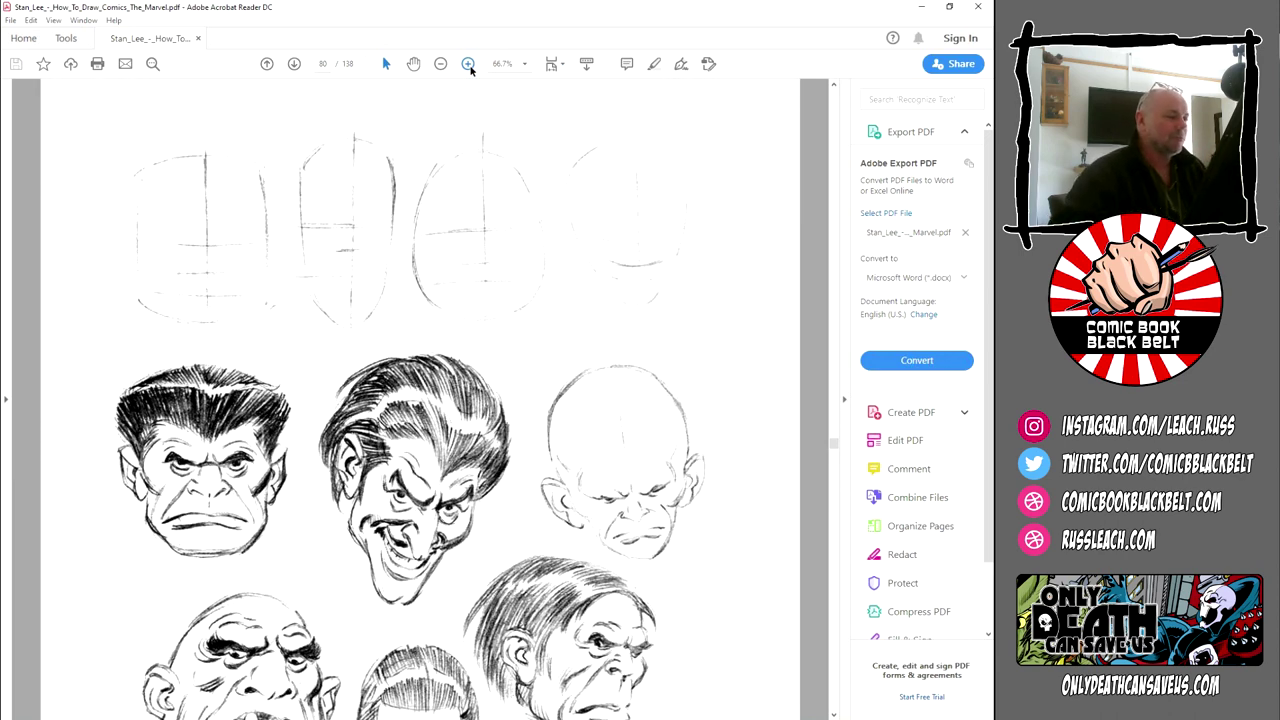
pyautogui.click(440, 64)
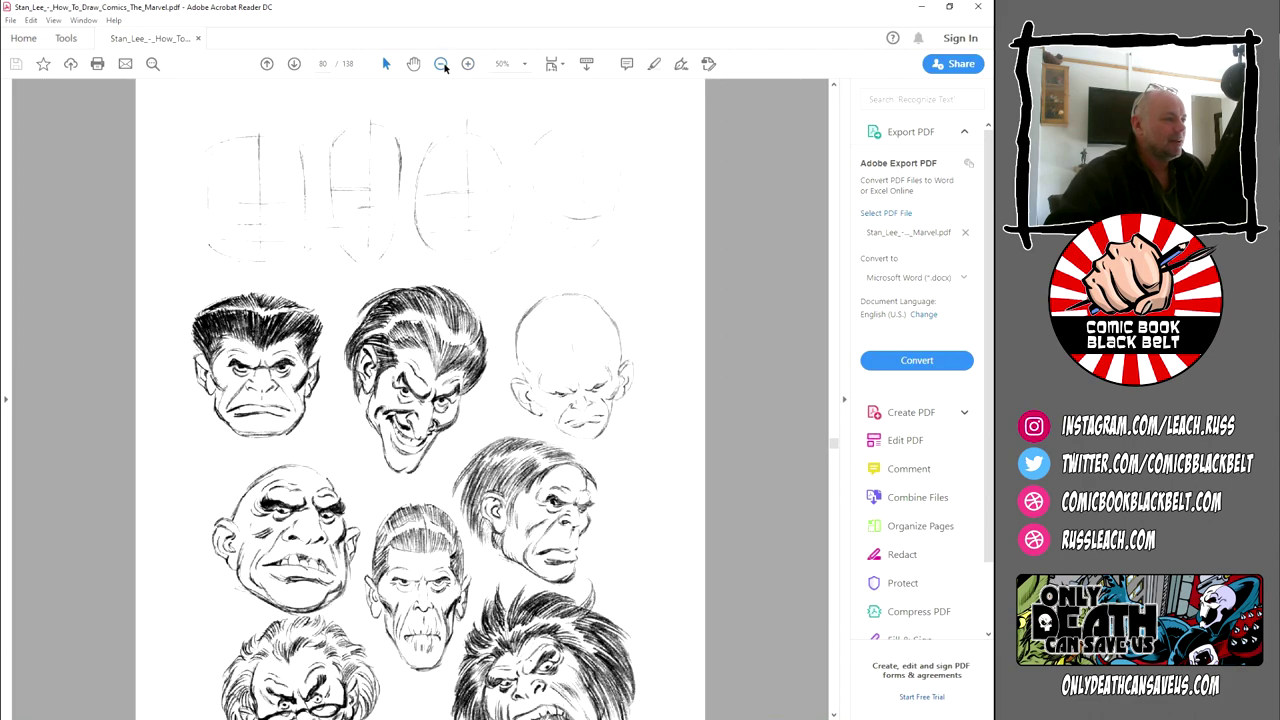
pyautogui.click(441, 64)
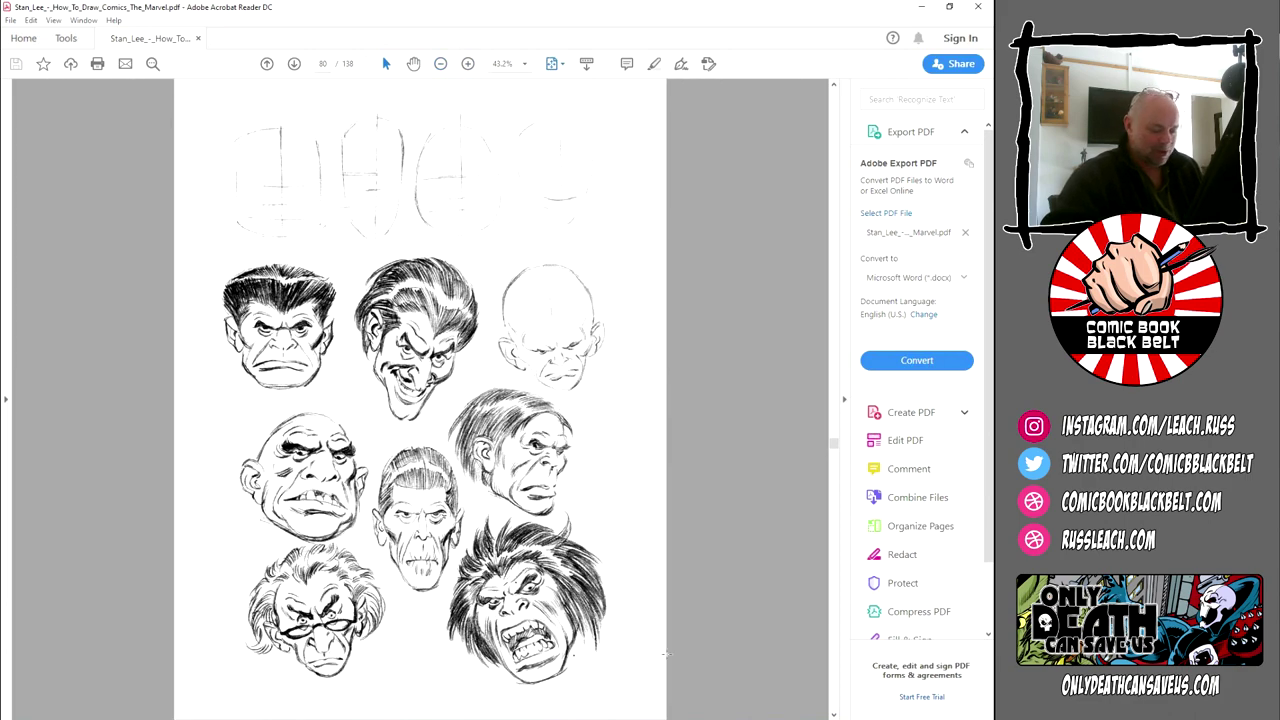
# Switch to Clip Studio Paint and bring up the tutorials.psd canvas
pyautogui.hotkey('alt', 'Tab')
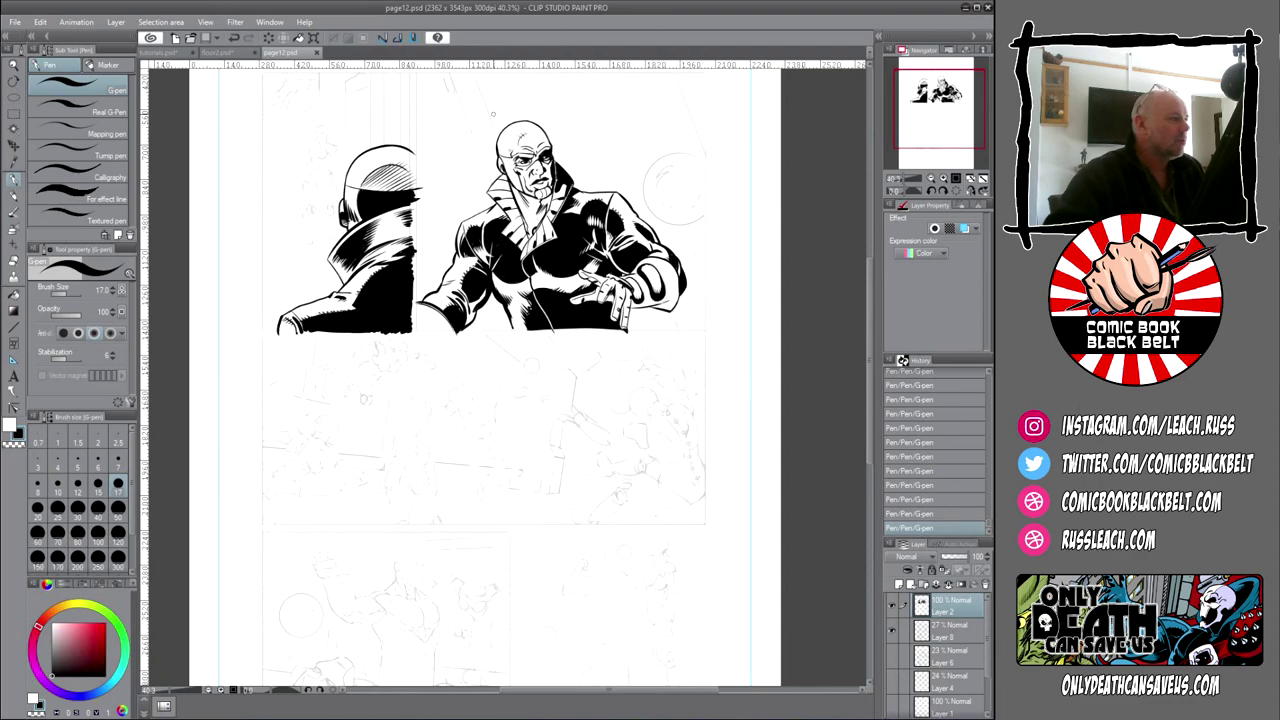
pyautogui.click(220, 52)
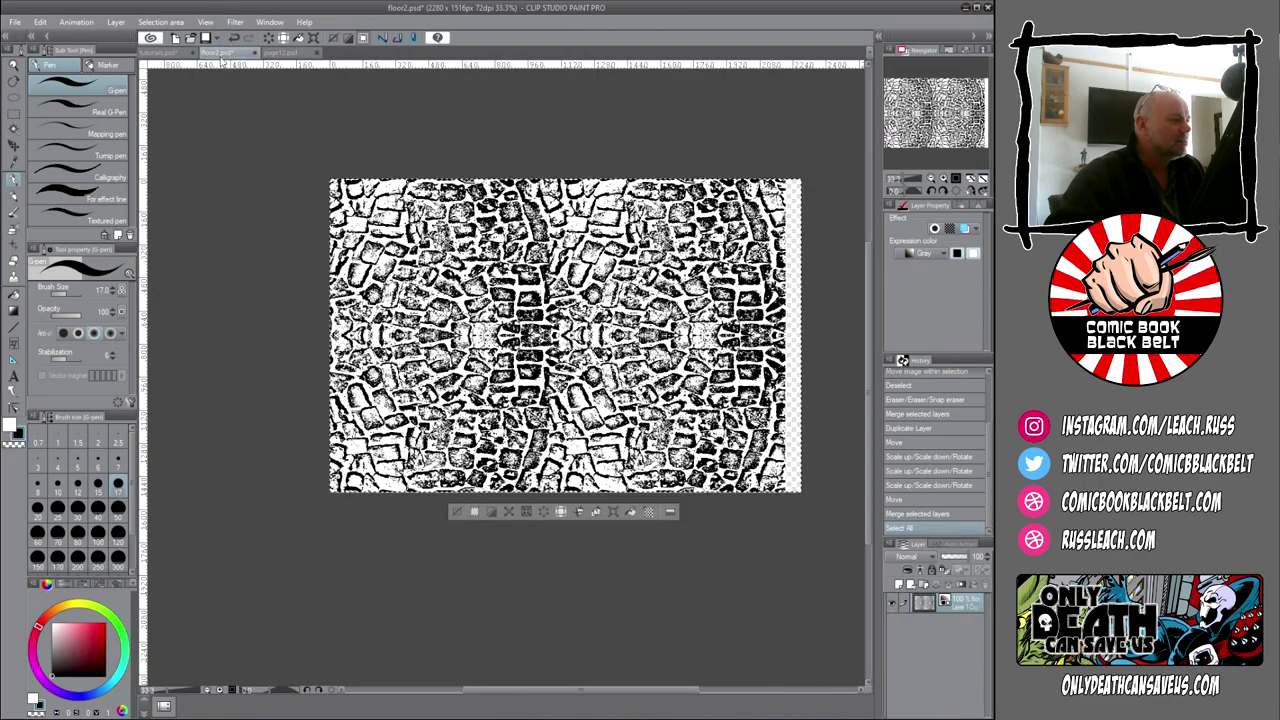
pyautogui.click(168, 52)
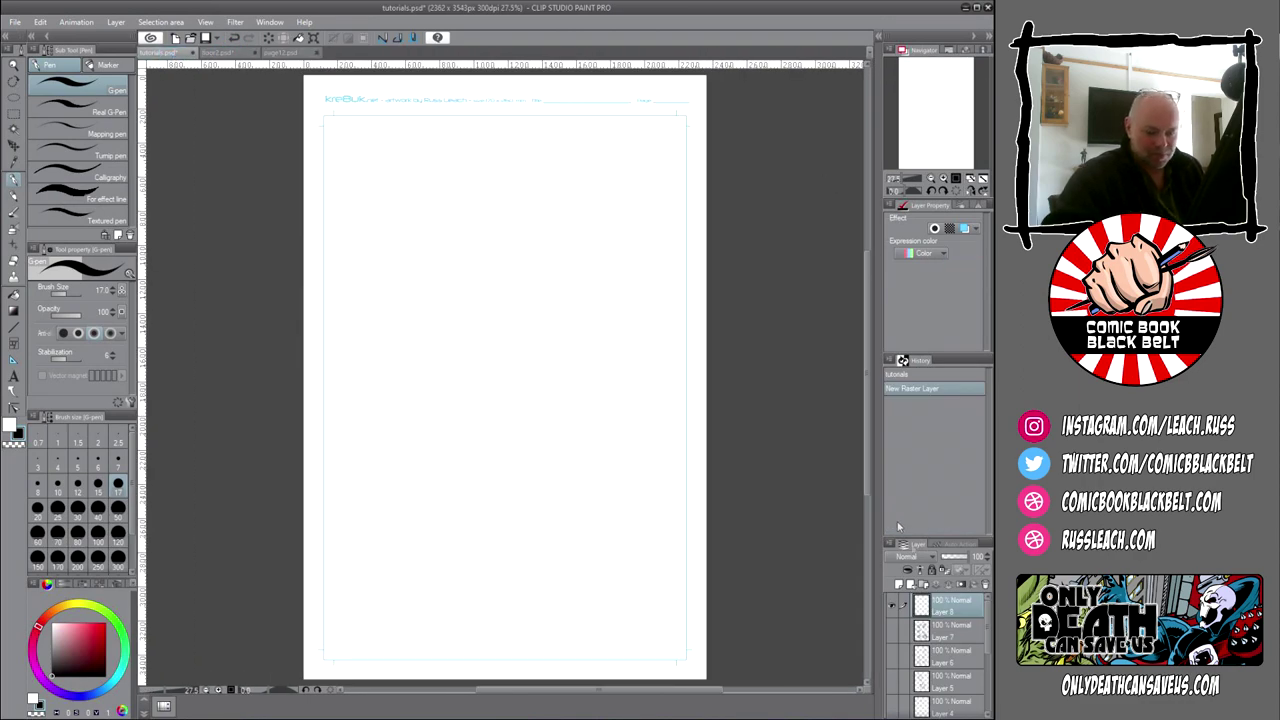
# Preview the earlier head sketches on Layer 7 and Layer 6, hiding each layer again after viewing it
pyautogui.click(892, 630)
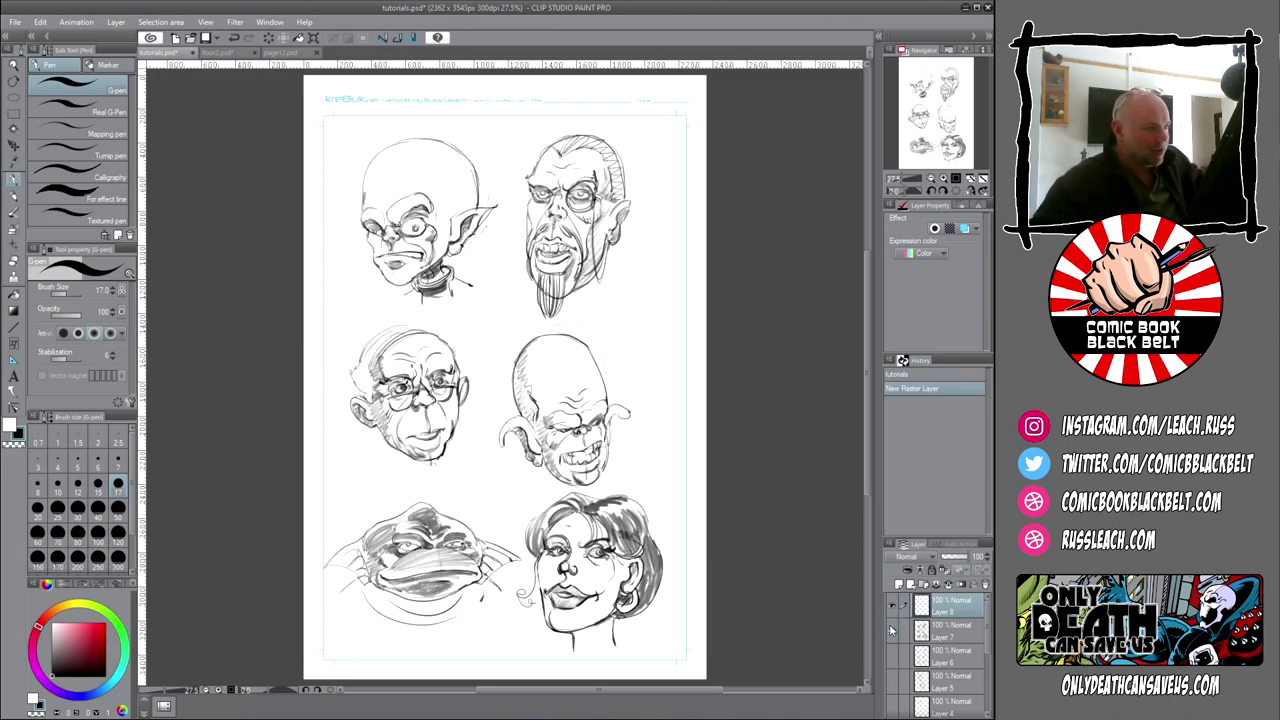
pyautogui.click(892, 630)
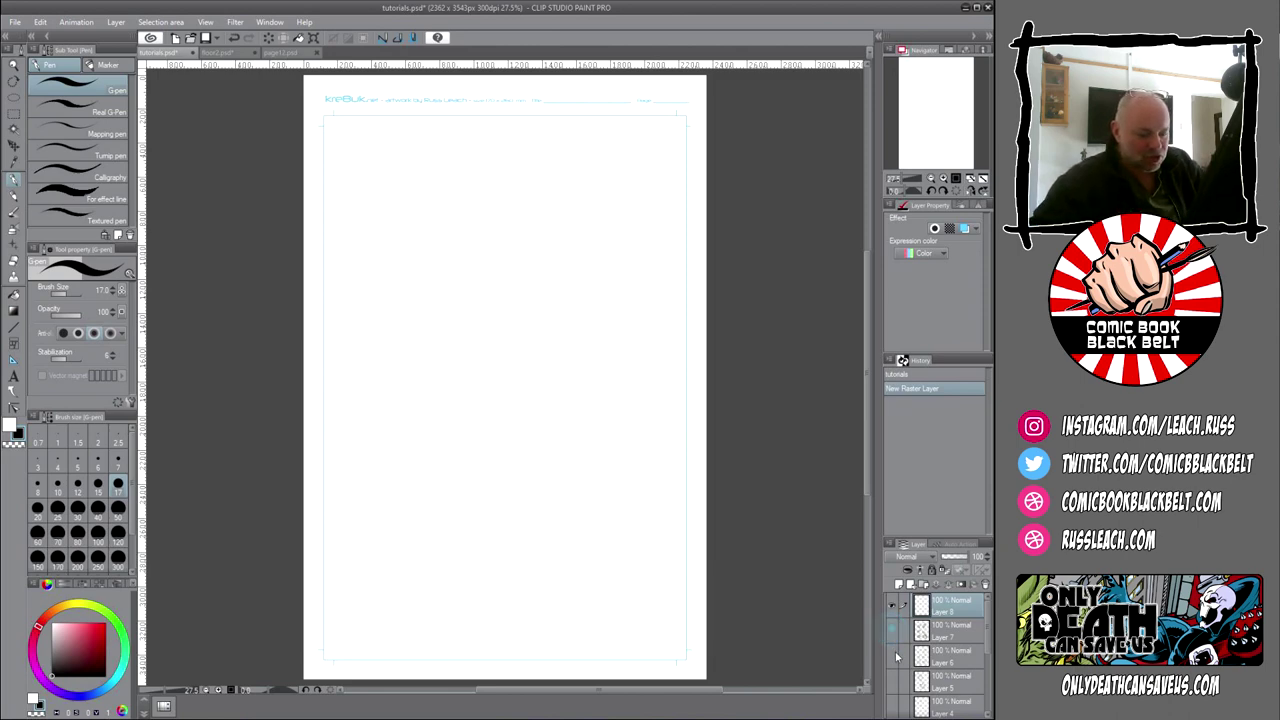
pyautogui.click(893, 656)
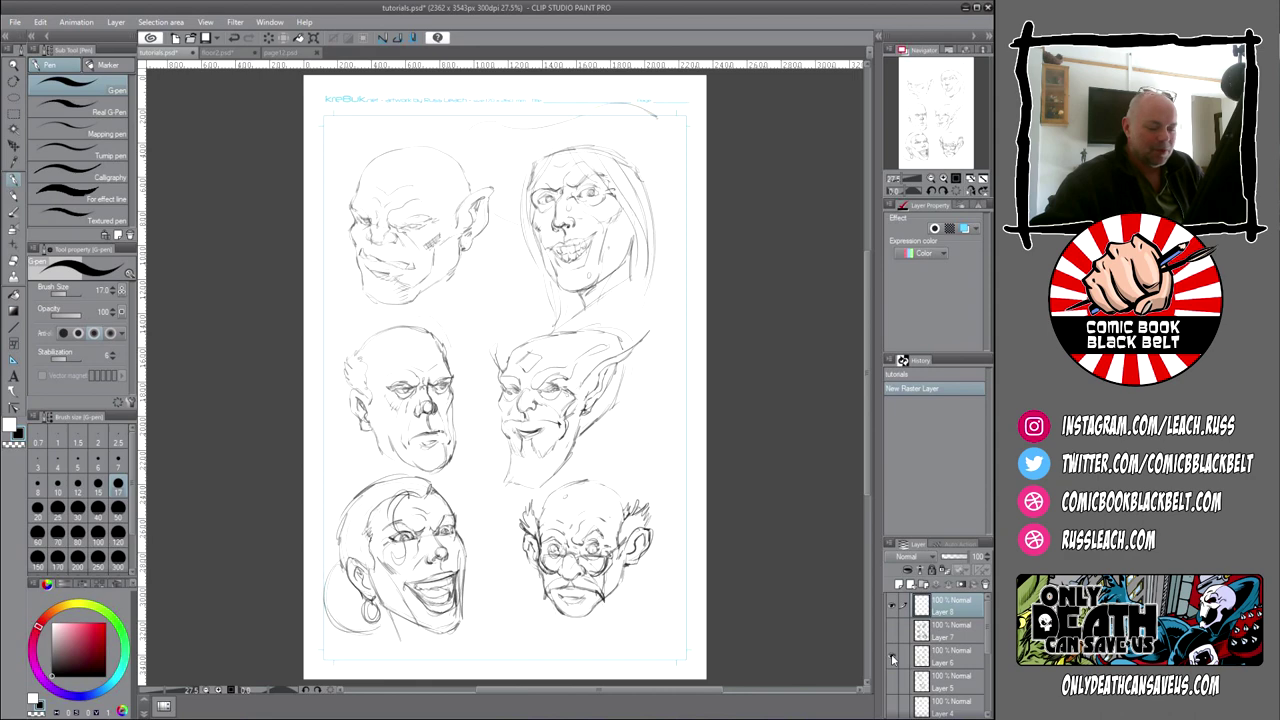
pyautogui.click(893, 656)
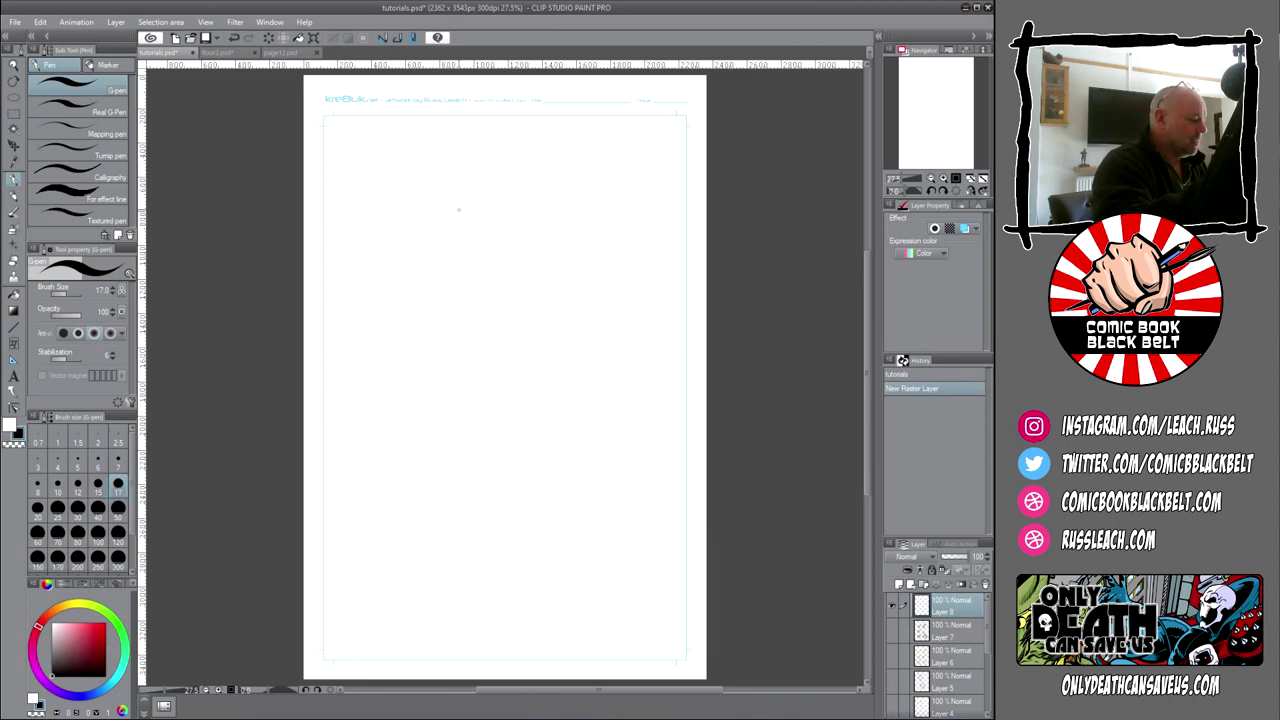
# Sketch a large, light egg-shaped head outline on Layer 8, tapering to the chin, in the upper middle of the page
pyautogui.moveTo(415, 258); pyautogui.dragTo(445, 440)
pyautogui.moveTo(441, 229)
pyautogui.mouseDown()
pyautogui.moveTo(536, 223)
pyautogui.moveTo(604, 329)
pyautogui.moveTo(484, 450)
pyautogui.mouseUp()
pyautogui.click(577, 428)
pyautogui.moveTo(611, 306); pyautogui.dragTo(596, 260)
pyautogui.moveTo(571, 234)
pyautogui.mouseDown()
pyautogui.moveTo(508, 214)
pyautogui.moveTo(429, 417)
pyautogui.moveTo(500, 455)
pyautogui.mouseUp()
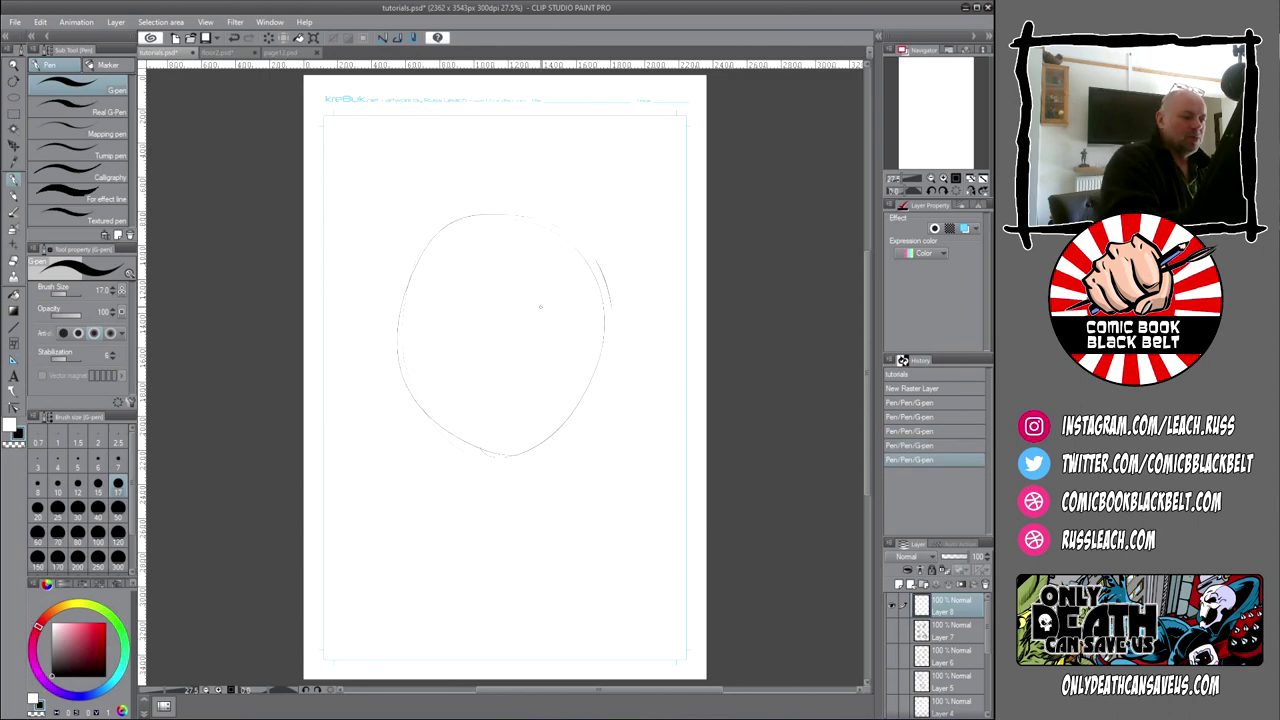
# Add curved construction lines inside the head for the eye level, the vertical face centre and the mouth
pyautogui.moveTo(398, 311); pyautogui.dragTo(437, 302)
pyautogui.moveTo(577, 284); pyautogui.dragTo(607, 290)
pyautogui.moveTo(412, 310); pyautogui.dragTo(608, 290)
pyautogui.moveTo(427, 303); pyautogui.dragTo(602, 291)
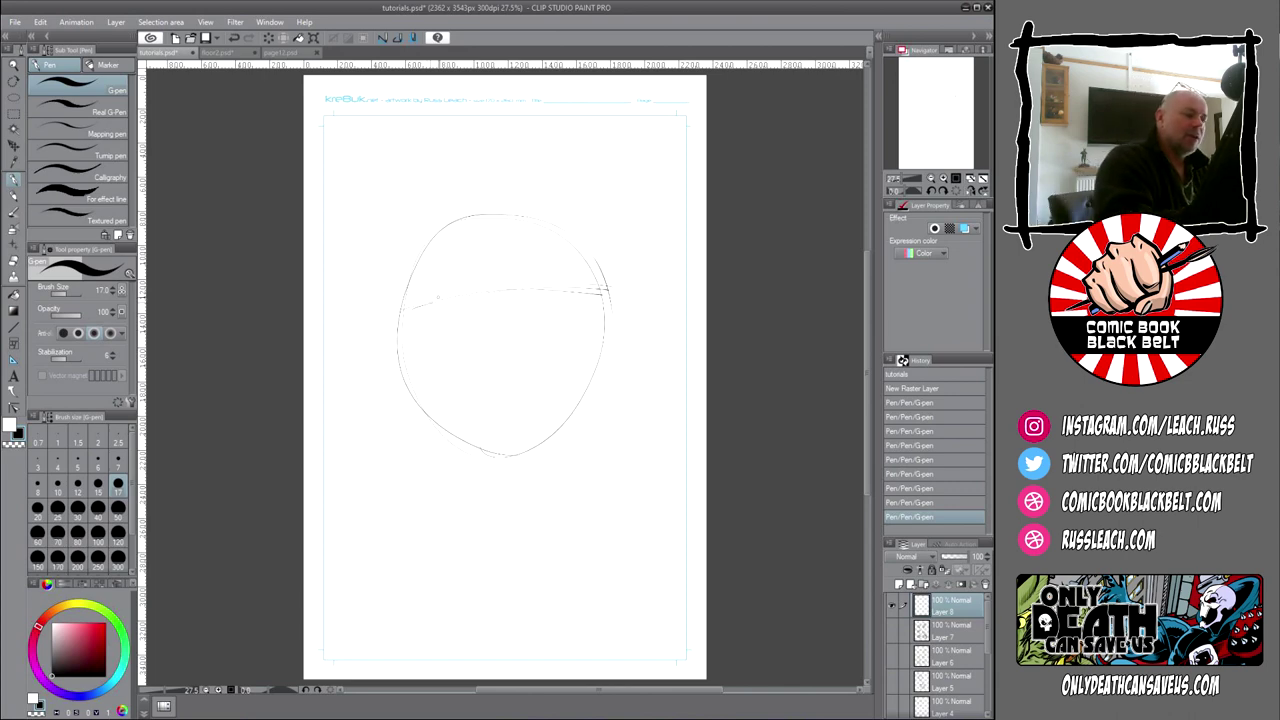
pyautogui.moveTo(401, 308); pyautogui.dragTo(604, 288)
pyautogui.moveTo(505, 216)
pyautogui.mouseDown()
pyautogui.moveTo(537, 385)
pyautogui.moveTo(532, 440)
pyautogui.mouseUp()
pyautogui.moveTo(437, 362); pyautogui.dragTo(593, 350)
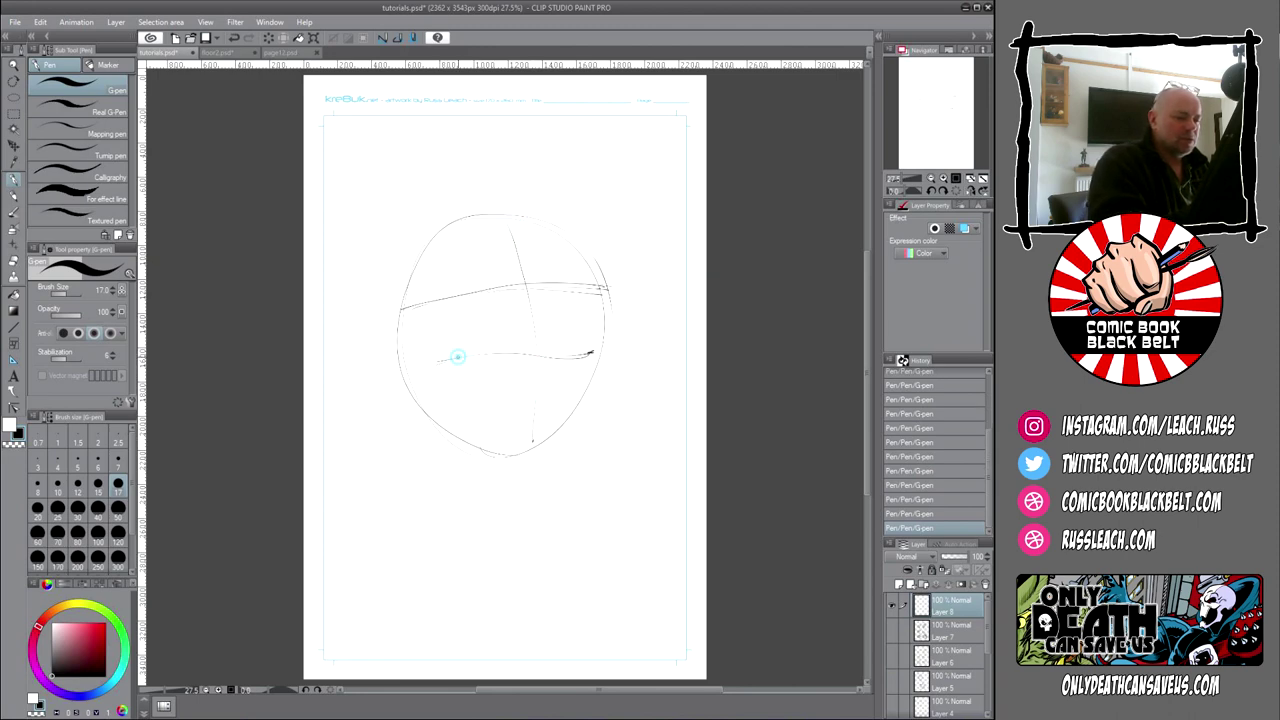
# Draw a squinting eye and a wide round eye on the eye line, with an angry brow over one and a raised brow over the other
pyautogui.moveTo(457, 295)
pyautogui.mouseDown()
pyautogui.moveTo(577, 278)
pyautogui.moveTo(558, 270)
pyautogui.moveTo(562, 301)
pyautogui.moveTo(577, 296)
pyautogui.moveTo(581, 284)
pyautogui.moveTo(562, 282)
pyautogui.mouseUp()
pyautogui.click(562, 288)
pyautogui.moveTo(446, 271)
pyautogui.mouseDown()
pyautogui.moveTo(434, 289)
pyautogui.moveTo(467, 269)
pyautogui.moveTo(498, 291)
pyautogui.moveTo(477, 284)
pyautogui.moveTo(527, 281)
pyautogui.moveTo(530, 293)
pyautogui.moveTo(552, 260)
pyautogui.moveTo(588, 262)
pyautogui.mouseUp()
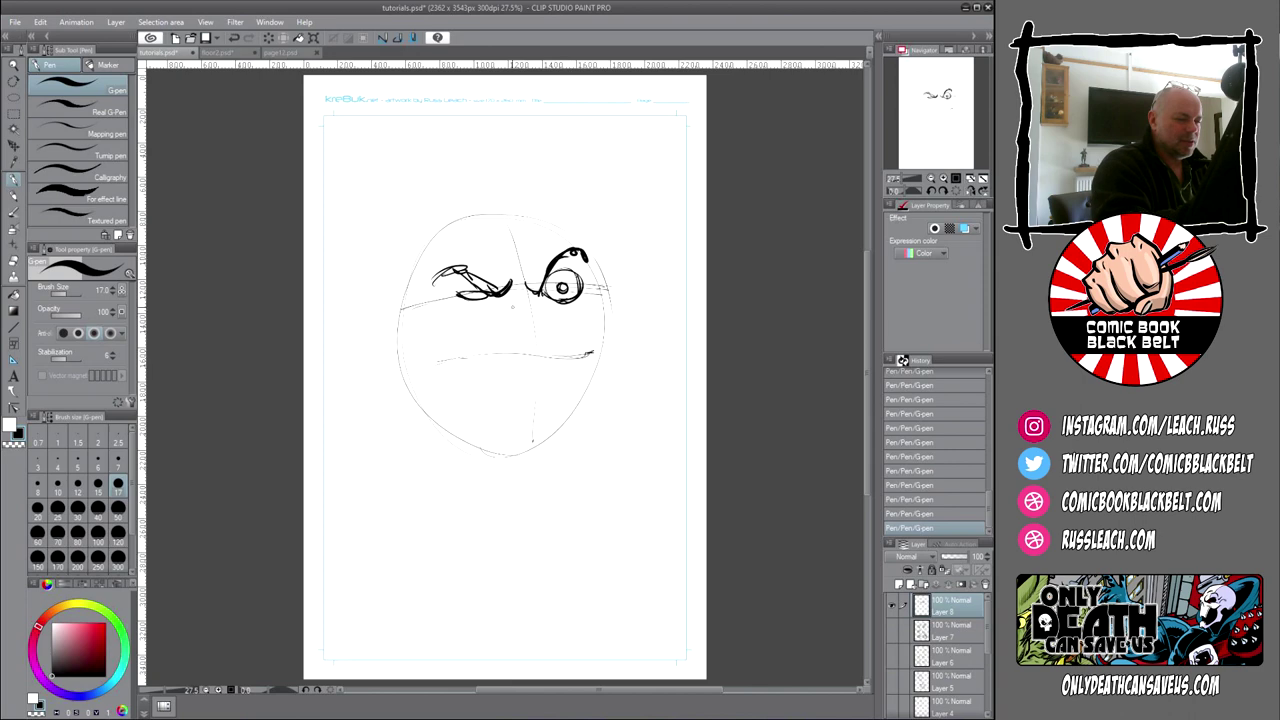
# Draw a bulbous nose with flared nostrils and a bridge running up to the brow, and ink the upper mouth line
pyautogui.moveTo(494, 309); pyautogui.dragTo(488, 333)
pyautogui.moveTo(490, 309)
pyautogui.mouseDown()
pyautogui.moveTo(483, 322)
pyautogui.moveTo(513, 325)
pyautogui.mouseUp()
pyautogui.moveTo(491, 323)
pyautogui.mouseDown()
pyautogui.moveTo(527, 341)
pyautogui.moveTo(518, 318)
pyautogui.moveTo(533, 342)
pyautogui.mouseUp()
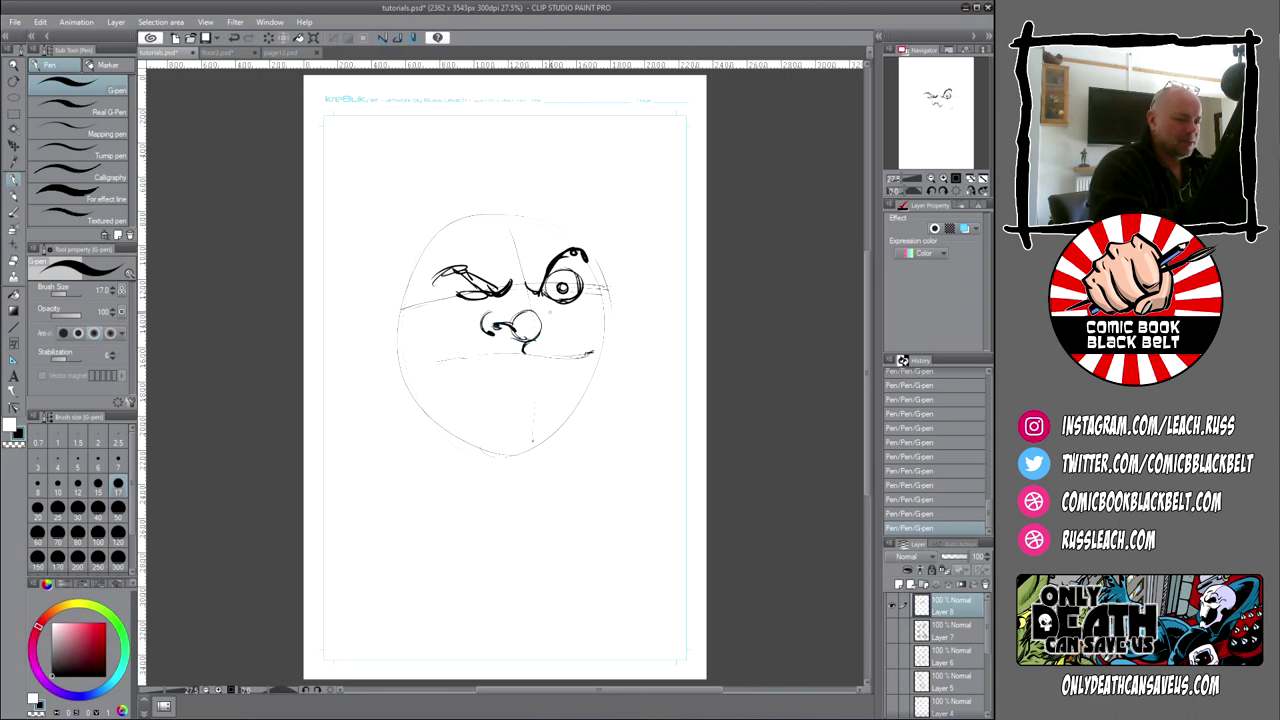
pyautogui.moveTo(553, 306); pyautogui.dragTo(549, 332)
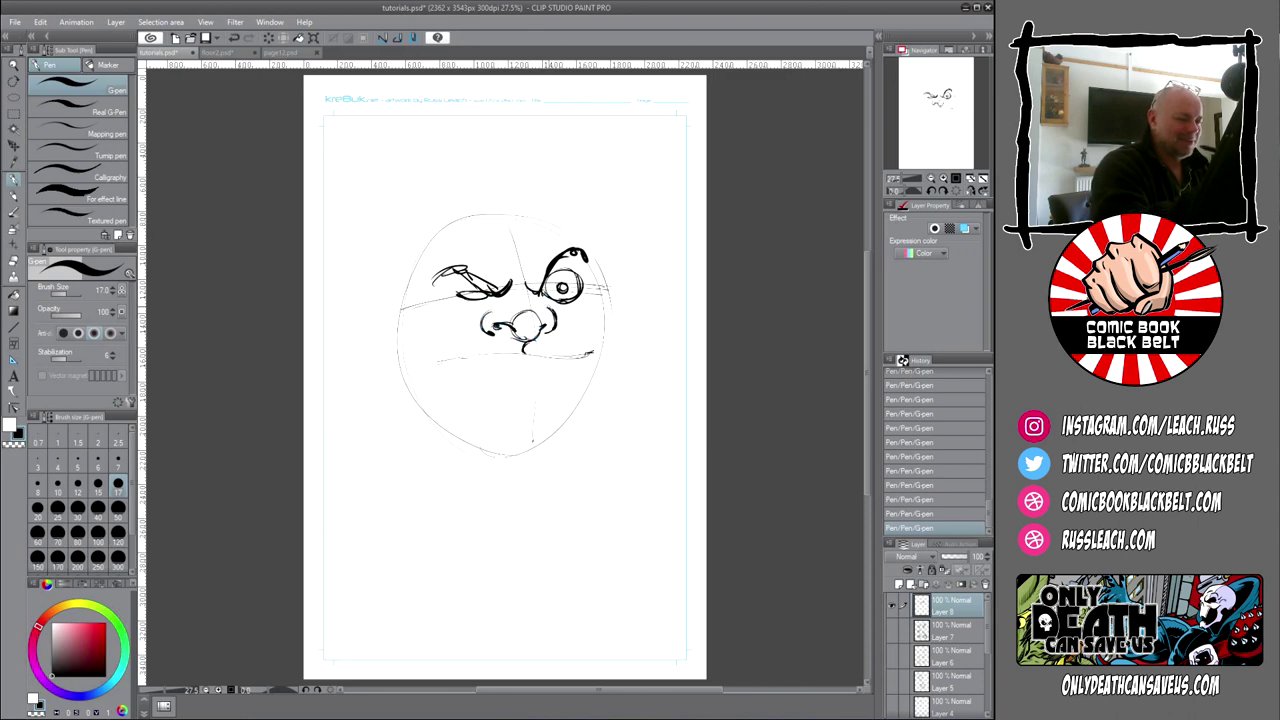
pyautogui.moveTo(519, 279)
pyautogui.mouseDown()
pyautogui.moveTo(541, 322)
pyautogui.moveTo(526, 357)
pyautogui.moveTo(450, 356)
pyautogui.moveTo(435, 369)
pyautogui.moveTo(576, 360)
pyautogui.mouseUp()
# Draw a wide open grin with a curved lower lip, rows of uneven teeth and a crease beneath the mouth
pyautogui.moveTo(452, 358); pyautogui.dragTo(490, 405)
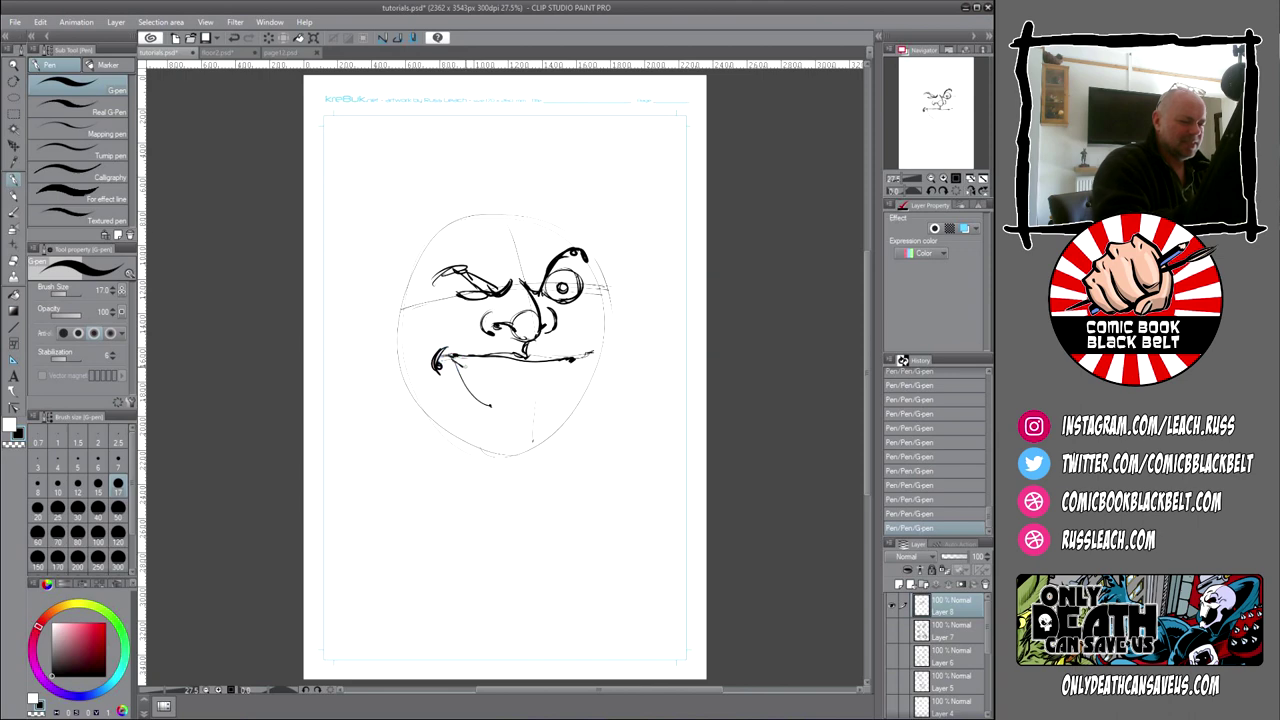
pyautogui.moveTo(462, 364)
pyautogui.mouseDown()
pyautogui.moveTo(526, 382)
pyautogui.moveTo(492, 374)
pyautogui.moveTo(474, 390)
pyautogui.moveTo(490, 376)
pyautogui.moveTo(467, 374)
pyautogui.moveTo(494, 390)
pyautogui.moveTo(482, 412)
pyautogui.moveTo(522, 414)
pyautogui.moveTo(540, 396)
pyautogui.mouseUp()
pyautogui.moveTo(540, 352)
pyautogui.mouseDown()
pyautogui.moveTo(552, 390)
pyautogui.moveTo(560, 380)
pyautogui.moveTo(548, 404)
pyautogui.moveTo(572, 390)
pyautogui.mouseUp()
pyautogui.moveTo(590, 334); pyautogui.dragTo(566, 364)
pyautogui.moveTo(436, 356)
pyautogui.mouseDown()
pyautogui.moveTo(473, 409)
pyautogui.moveTo(531, 437)
pyautogui.moveTo(548, 430)
pyautogui.mouseUp()
pyautogui.moveTo(476, 390)
pyautogui.mouseDown()
pyautogui.moveTo(504, 414)
pyautogui.moveTo(550, 422)
pyautogui.mouseUp()
pyautogui.moveTo(570, 380); pyautogui.dragTo(516, 422)
pyautogui.moveTo(448, 366); pyautogui.dragTo(490, 406)
# Add smile folds running from the nose past the mouth corners and wrinkles under the squinting eye
pyautogui.moveTo(470, 288)
pyautogui.mouseDown()
pyautogui.moveTo(481, 291)
pyautogui.moveTo(430, 300)
pyautogui.moveTo(506, 296)
pyautogui.moveTo(440, 330)
pyautogui.moveTo(458, 340)
pyautogui.moveTo(446, 342)
pyautogui.mouseUp()
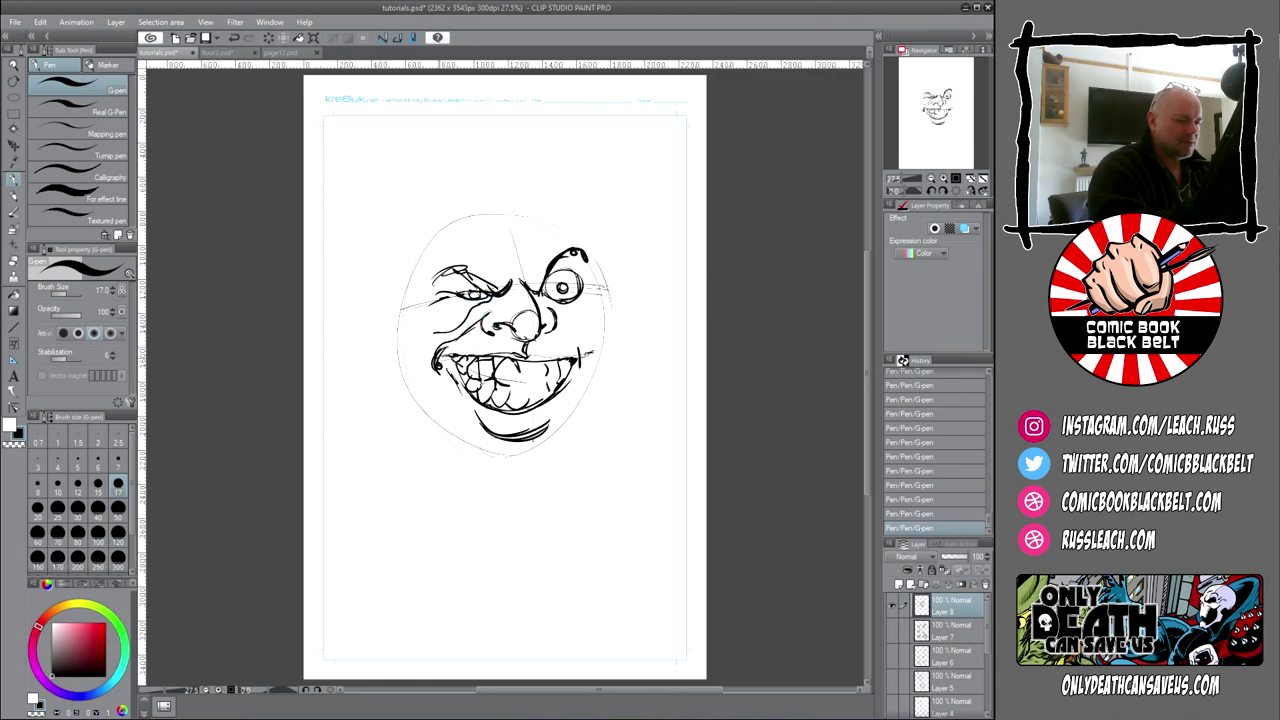
pyautogui.moveTo(554, 315); pyautogui.dragTo(588, 348)
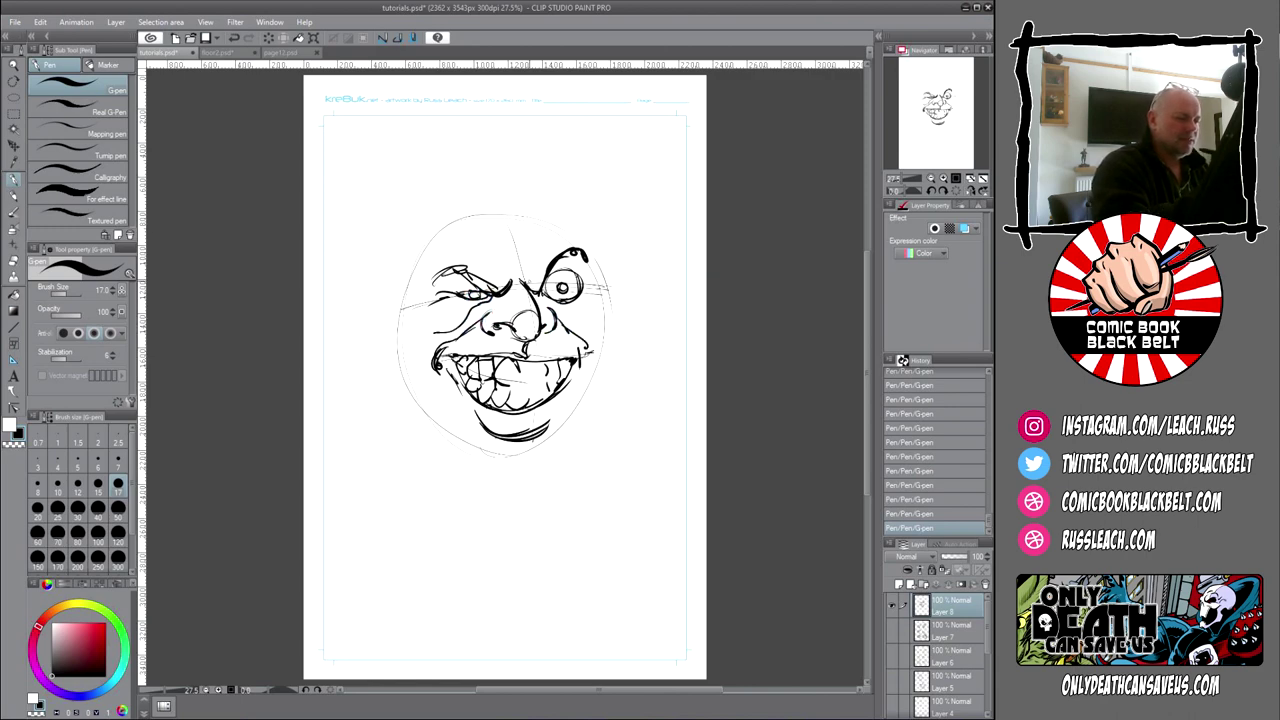
# Outline the sides of the head, the left ear and a long jaw narrowing to a flat chin
pyautogui.moveTo(590, 264); pyautogui.dragTo(571, 196)
pyautogui.moveTo(406, 292); pyautogui.dragTo(406, 258)
pyautogui.moveTo(404, 302)
pyautogui.mouseDown()
pyautogui.moveTo(353, 312)
pyautogui.moveTo(376, 317)
pyautogui.moveTo(389, 343)
pyautogui.moveTo(361, 311)
pyautogui.moveTo(382, 318)
pyautogui.moveTo(386, 383)
pyautogui.moveTo(403, 371)
pyautogui.moveTo(414, 413)
pyautogui.moveTo(486, 488)
pyautogui.mouseUp()
pyautogui.moveTo(485, 485)
pyautogui.mouseDown()
pyautogui.moveTo(555, 491)
pyautogui.moveTo(565, 441)
pyautogui.moveTo(604, 384)
pyautogui.mouseUp()
pyautogui.moveTo(578, 248); pyautogui.dragTo(606, 391)
# Draw the pointed right ear and two arched, heavy brow ridges above the eyes
pyautogui.moveTo(602, 291)
pyautogui.mouseDown()
pyautogui.moveTo(635, 270)
pyautogui.moveTo(634, 282)
pyautogui.mouseUp()
pyautogui.moveTo(608, 322)
pyautogui.mouseDown()
pyautogui.moveTo(624, 290)
pyautogui.moveTo(608, 346)
pyautogui.mouseUp()
pyautogui.moveTo(634, 283); pyautogui.dragTo(608, 361)
pyautogui.moveTo(404, 307)
pyautogui.mouseDown()
pyautogui.moveTo(420, 242)
pyautogui.moveTo(470, 230)
pyautogui.moveTo(506, 248)
pyautogui.mouseUp()
pyautogui.moveTo(420, 254)
pyautogui.mouseDown()
pyautogui.moveTo(530, 236)
pyautogui.moveTo(586, 208)
pyautogui.mouseUp()
# Draw a tall flat-top hairdo flaring out above the forehead, filled with spaced vertical hair strokes
pyautogui.moveTo(402, 308); pyautogui.dragTo(358, 240)
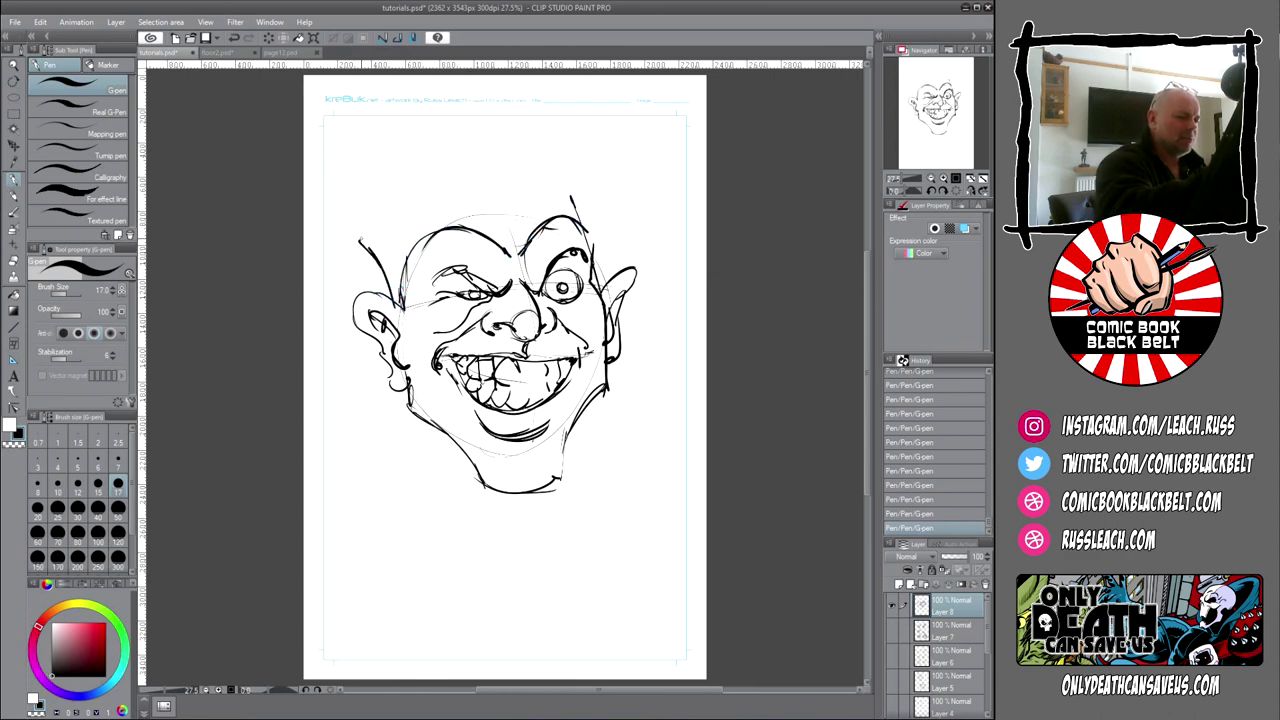
pyautogui.moveTo(356, 188)
pyautogui.mouseDown()
pyautogui.moveTo(556, 127)
pyautogui.moveTo(598, 148)
pyautogui.moveTo(594, 268)
pyautogui.mouseUp()
pyautogui.moveTo(600, 136); pyautogui.dragTo(588, 228)
pyautogui.moveTo(576, 128)
pyautogui.mouseDown()
pyautogui.moveTo(572, 226)
pyautogui.moveTo(554, 222)
pyautogui.mouseUp()
pyautogui.moveTo(541, 128)
pyautogui.mouseDown()
pyautogui.moveTo(538, 226)
pyautogui.moveTo(522, 232)
pyautogui.mouseUp()
pyautogui.moveTo(505, 132)
pyautogui.mouseDown()
pyautogui.moveTo(502, 240)
pyautogui.moveTo(488, 244)
pyautogui.mouseUp()
pyautogui.moveTo(475, 134); pyautogui.dragTo(472, 240)
pyautogui.moveTo(457, 172); pyautogui.dragTo(455, 228)
pyautogui.moveTo(434, 178); pyautogui.dragTo(431, 226)
pyautogui.moveTo(410, 190); pyautogui.dragTo(407, 232)
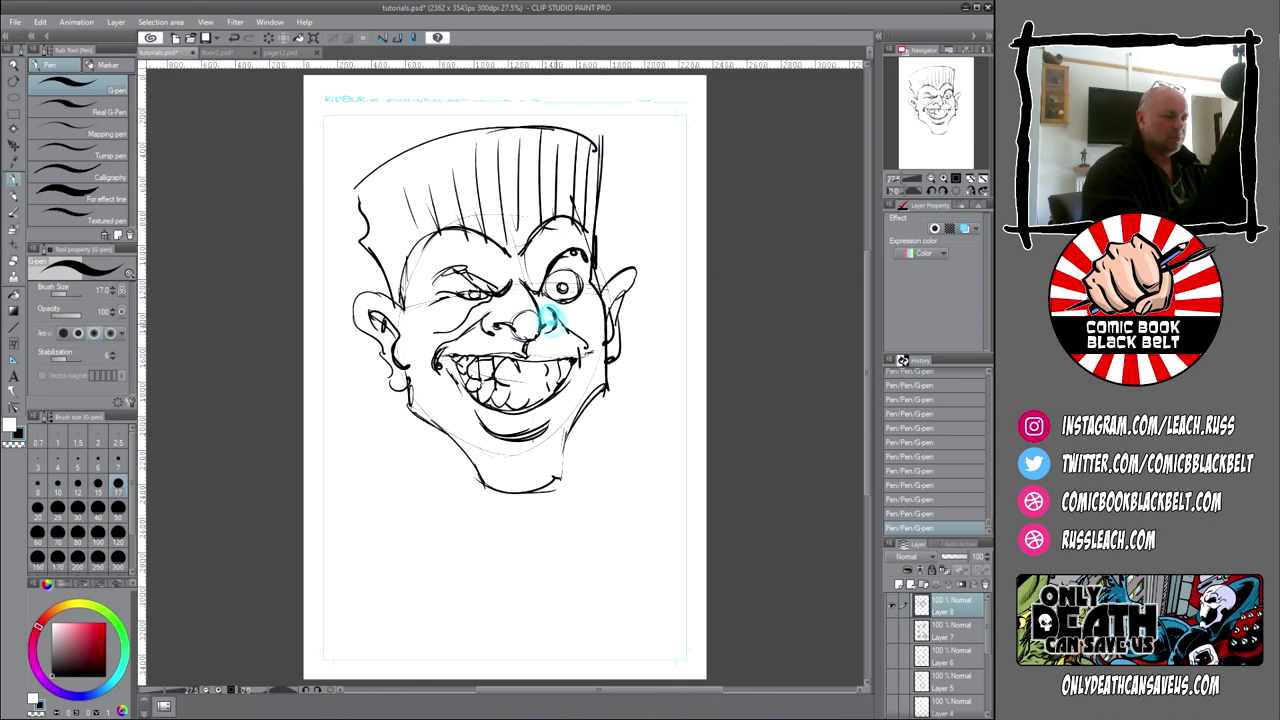
# Strengthen the nostril beside the smile fold and redraw the jaw and chin with heavier lines
pyautogui.moveTo(533, 312)
pyautogui.mouseDown()
pyautogui.moveTo(545, 338)
pyautogui.moveTo(556, 334)
pyautogui.mouseUp()
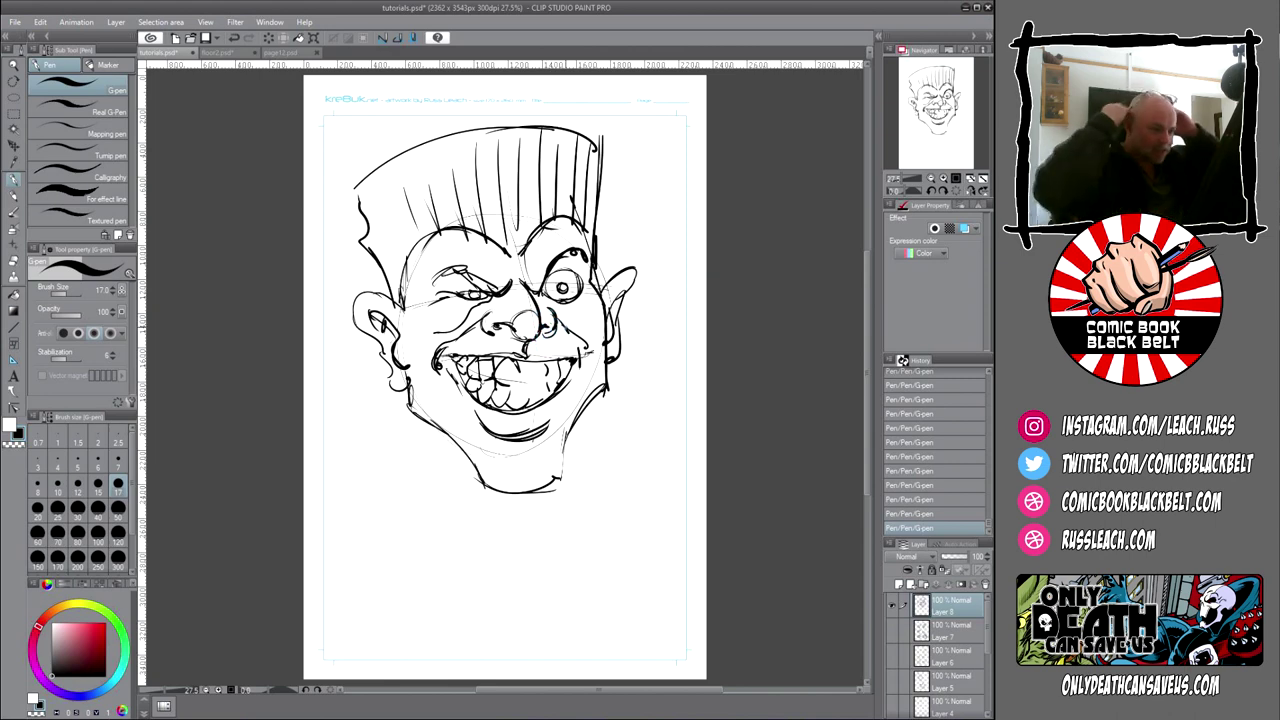
pyautogui.moveTo(606, 386); pyautogui.dragTo(569, 420)
pyautogui.moveTo(485, 497); pyautogui.dragTo(565, 486)
pyautogui.moveTo(592, 398); pyautogui.dragTo(557, 486)
pyautogui.moveTo(440, 405)
pyautogui.mouseDown()
pyautogui.moveTo(488, 498)
pyautogui.moveTo(478, 476)
pyautogui.mouseUp()
pyautogui.moveTo(590, 397); pyautogui.dragTo(563, 483)
# Add cheekbone contours and creases running down both cheeks toward the chin
pyautogui.moveTo(440, 292)
pyautogui.mouseDown()
pyautogui.moveTo(423, 291)
pyautogui.moveTo(409, 314)
pyautogui.moveTo(428, 329)
pyautogui.moveTo(422, 352)
pyautogui.mouseUp()
pyautogui.moveTo(438, 404); pyautogui.dragTo(473, 432)
pyautogui.moveTo(574, 411); pyautogui.dragTo(550, 433)
pyautogui.moveTo(569, 418); pyautogui.dragTo(564, 431)
pyautogui.moveTo(587, 342); pyautogui.dragTo(579, 406)
pyautogui.moveTo(601, 307); pyautogui.dragTo(591, 328)
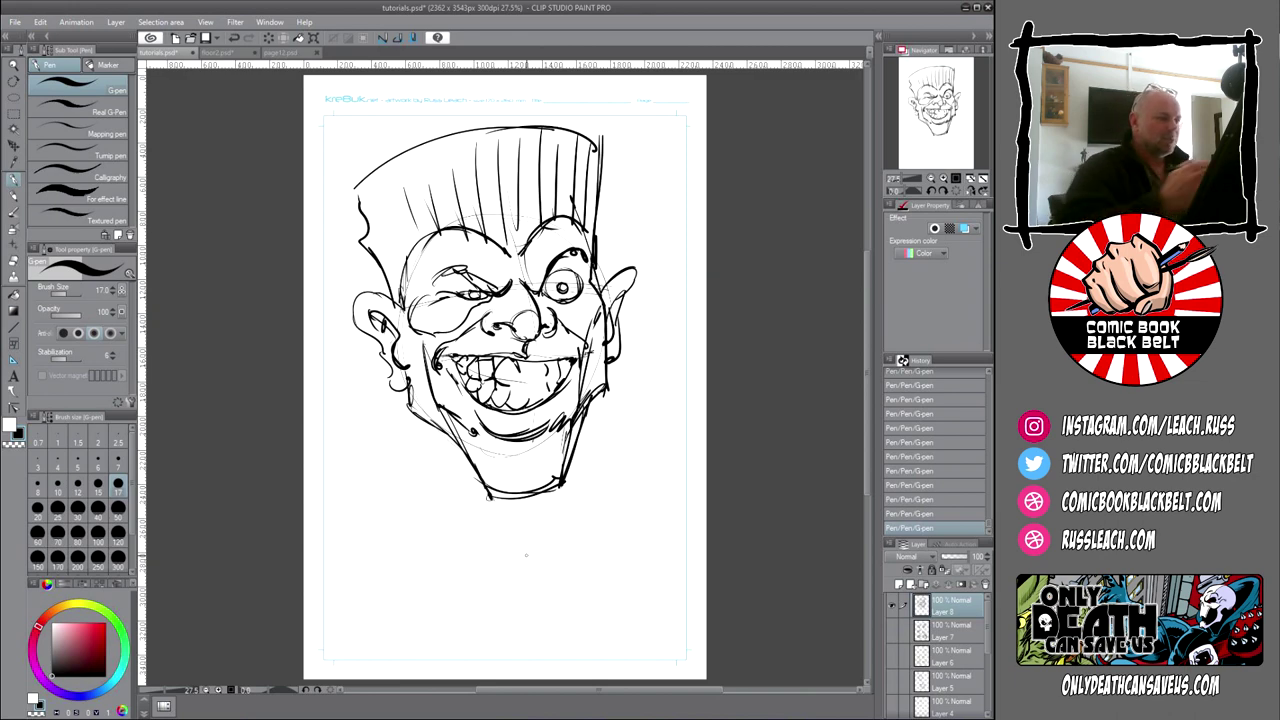
# Darken the temple lines on both sides and add a bag under the squinting eye and a shadow stroke at the mouth corner
pyautogui.moveTo(423, 241); pyautogui.dragTo(403, 312)
pyautogui.moveTo(406, 267); pyautogui.dragTo(407, 330)
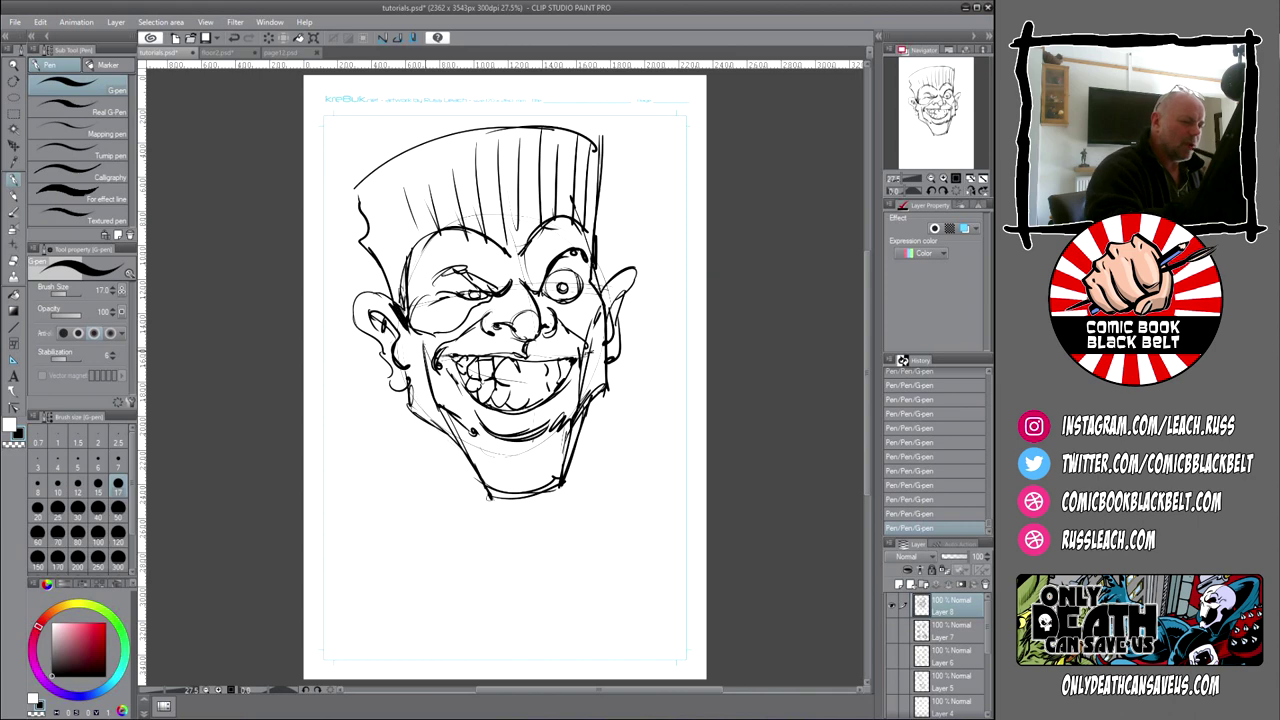
pyautogui.moveTo(596, 237); pyautogui.dragTo(605, 309)
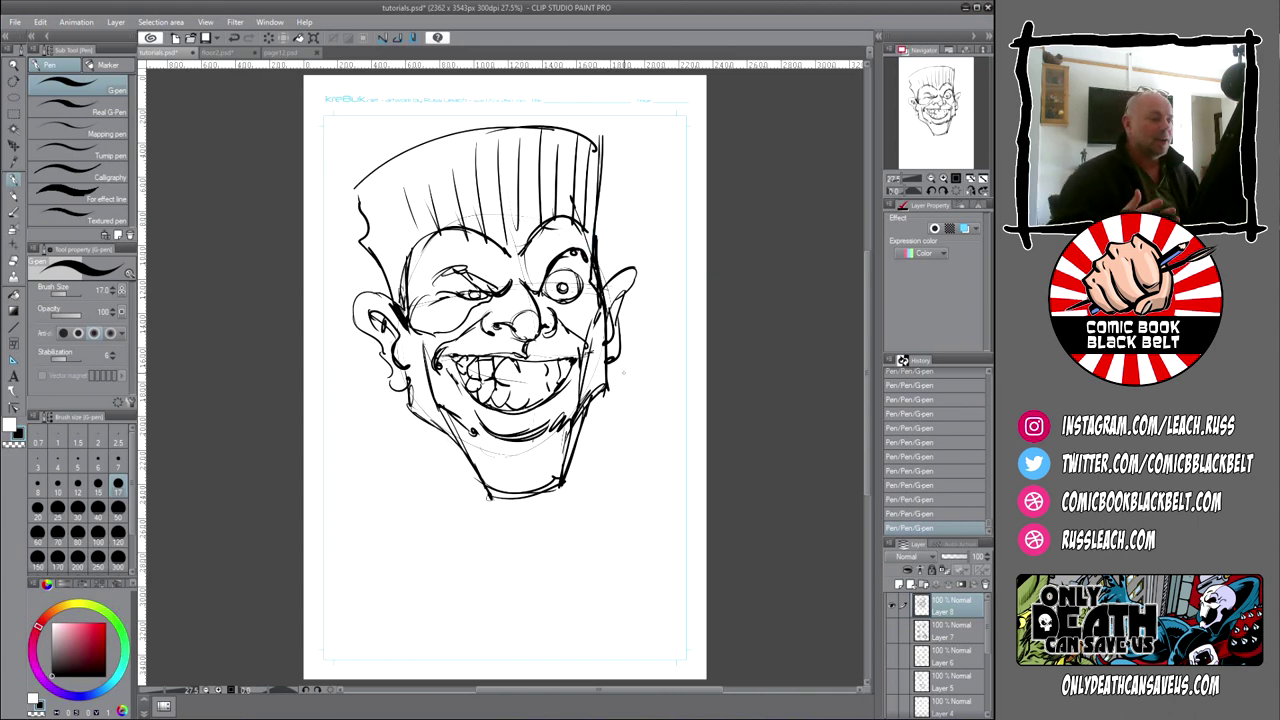
pyautogui.moveTo(443, 304)
pyautogui.mouseDown()
pyautogui.moveTo(451, 321)
pyautogui.moveTo(467, 310)
pyautogui.mouseUp()
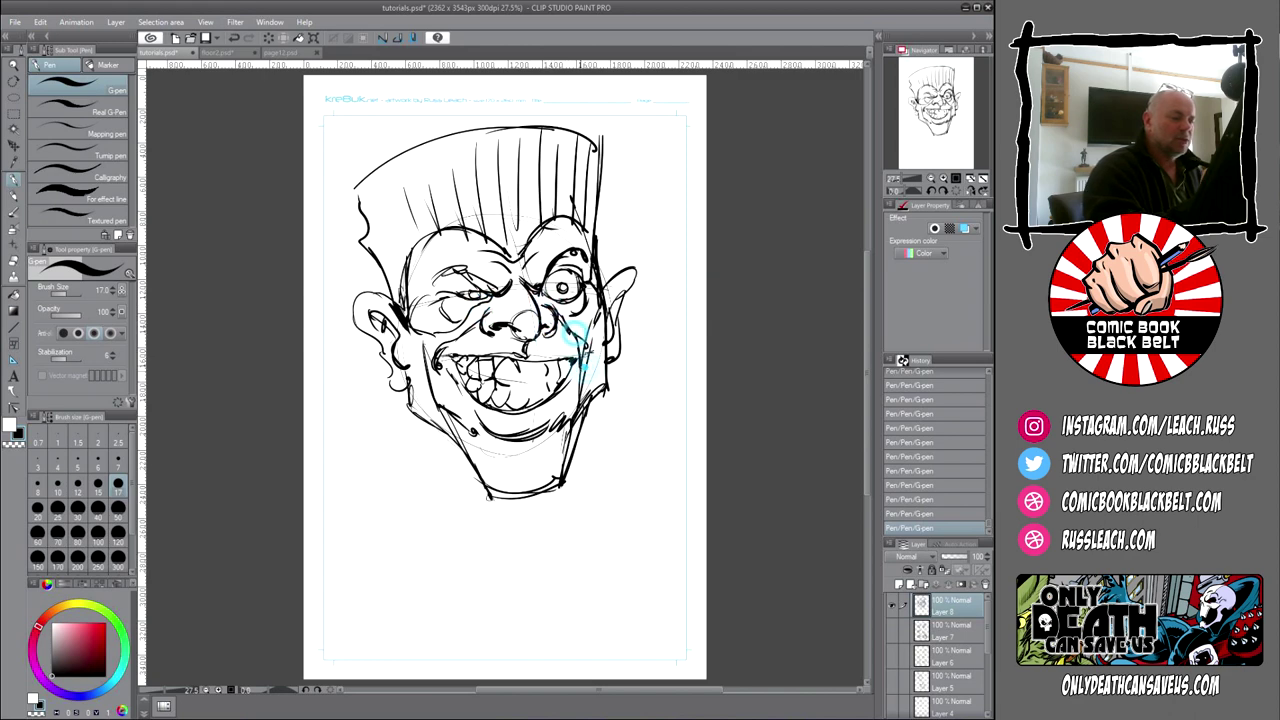
pyautogui.moveTo(558, 399); pyautogui.dragTo(550, 428)
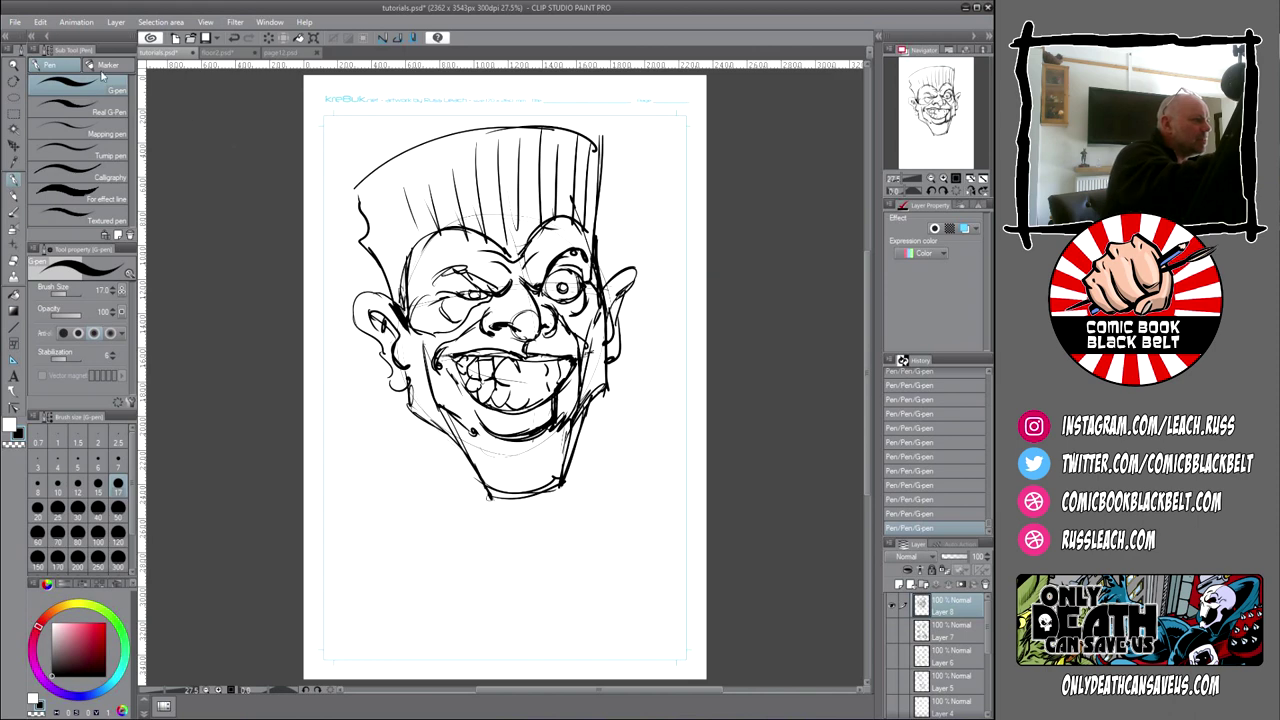
# Flip the head drawing horizontally and apply the transformation
pyautogui.click(40, 21)
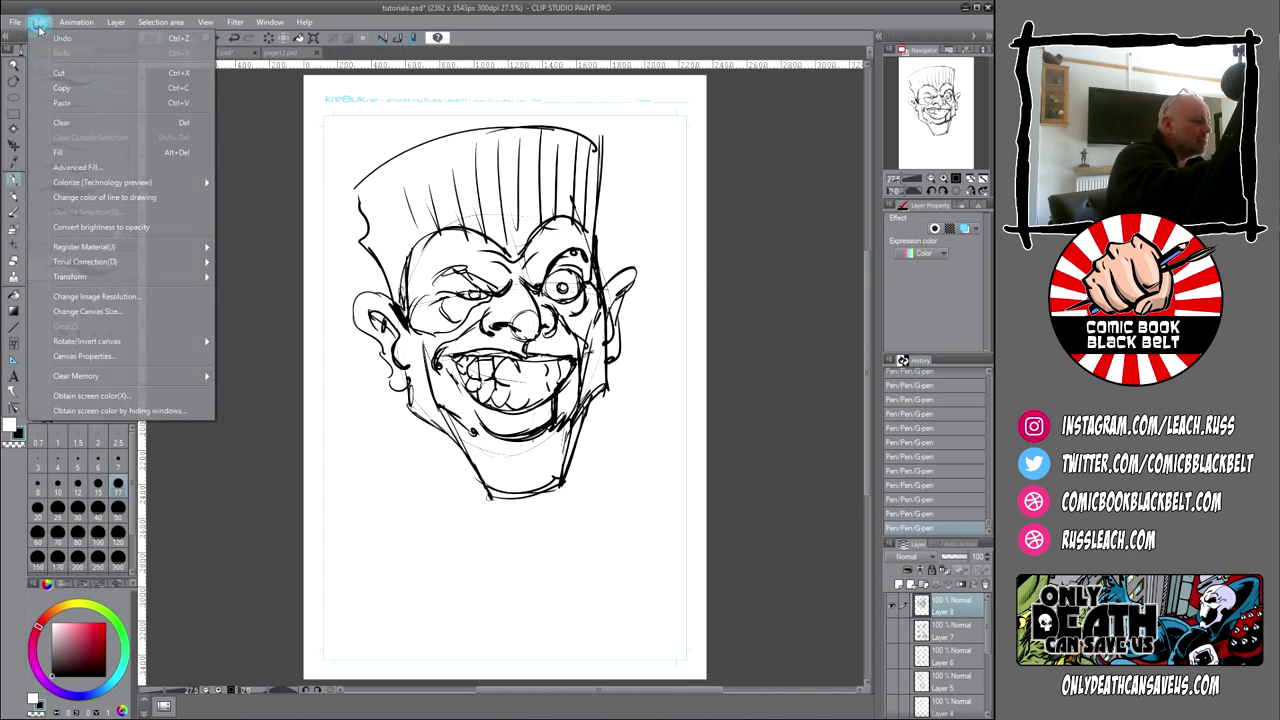
pyautogui.click(97, 277)
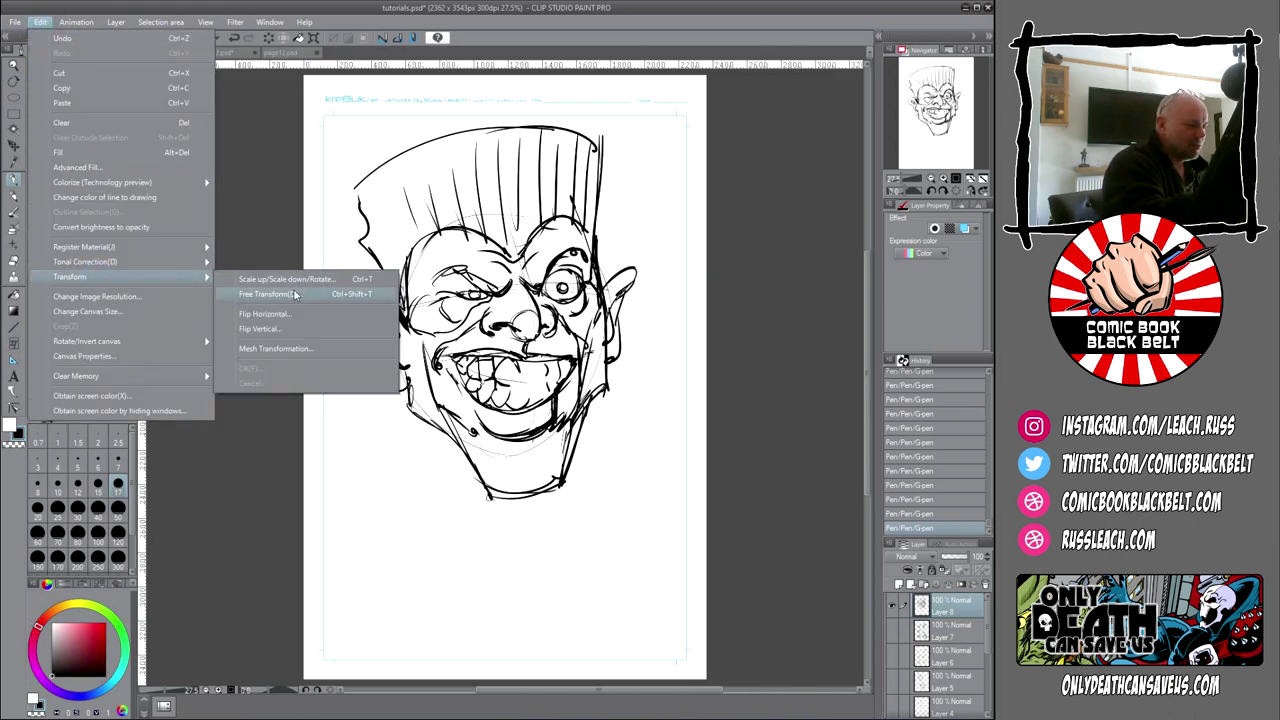
pyautogui.click(290, 313)
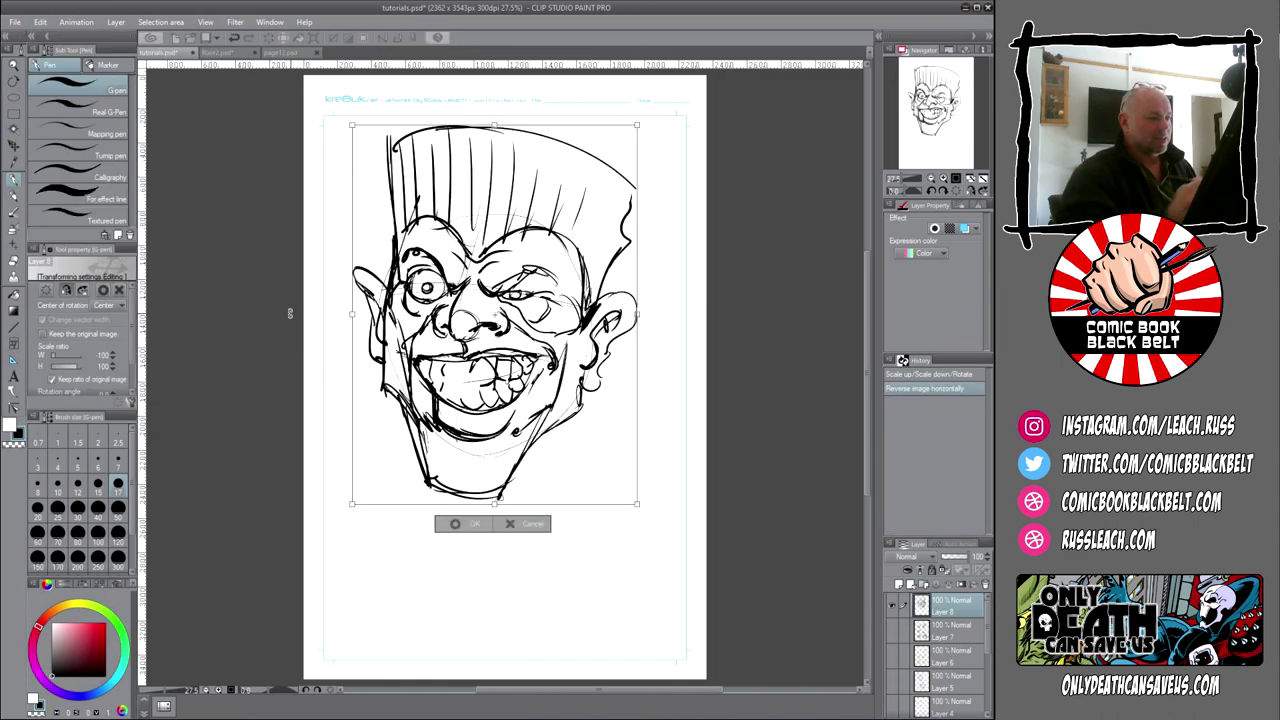
pyautogui.press('Return')
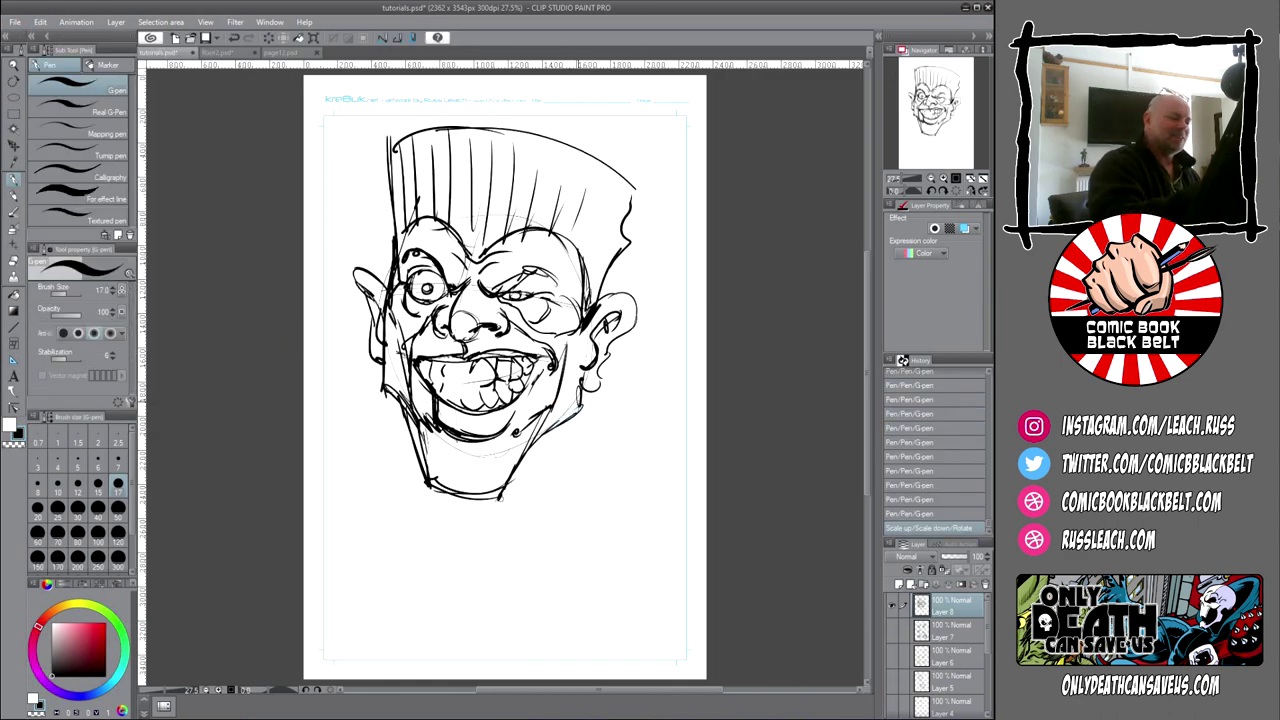
# Thicken the outlines of both ears and build up a bushy, dark eyebrow over the squinting eye
pyautogui.moveTo(363, 276); pyautogui.dragTo(356, 270)
pyautogui.moveTo(361, 270); pyautogui.dragTo(384, 364)
pyautogui.moveTo(585, 327)
pyautogui.mouseDown()
pyautogui.moveTo(633, 290)
pyautogui.moveTo(636, 305)
pyautogui.moveTo(602, 330)
pyautogui.moveTo(612, 339)
pyautogui.moveTo(598, 390)
pyautogui.moveTo(578, 392)
pyautogui.mouseUp()
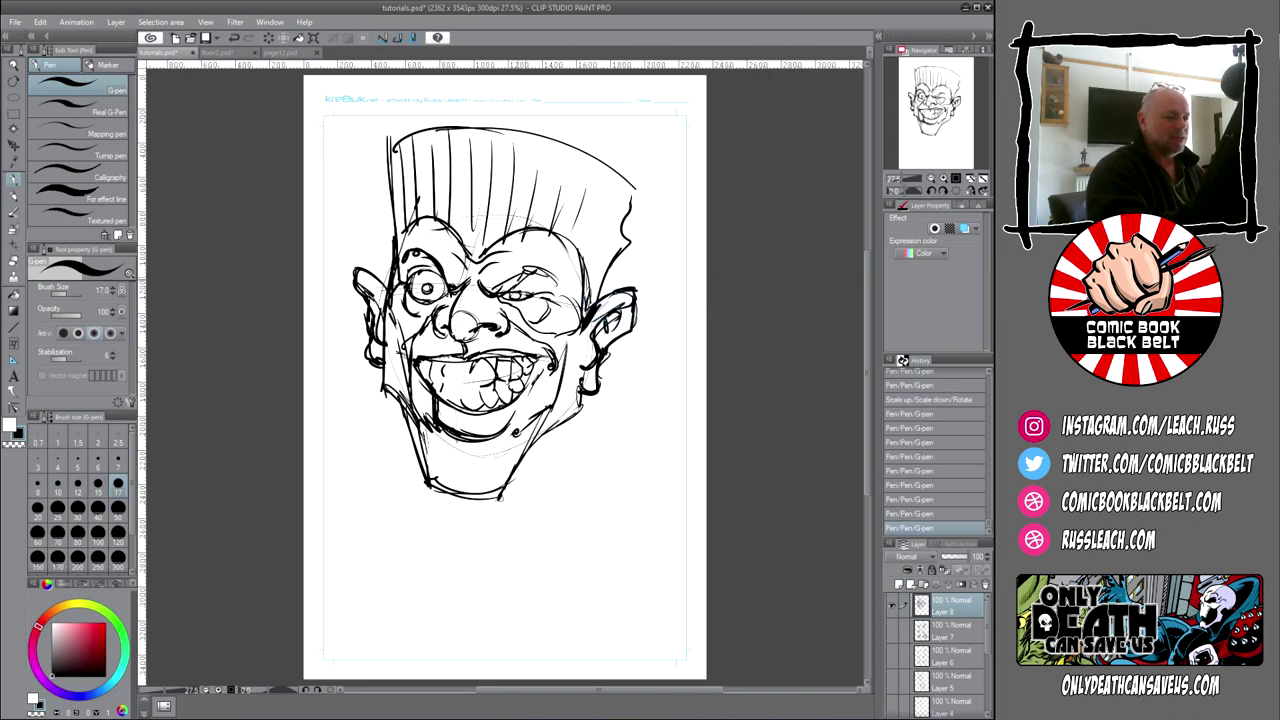
pyautogui.moveTo(474, 290); pyautogui.dragTo(552, 270)
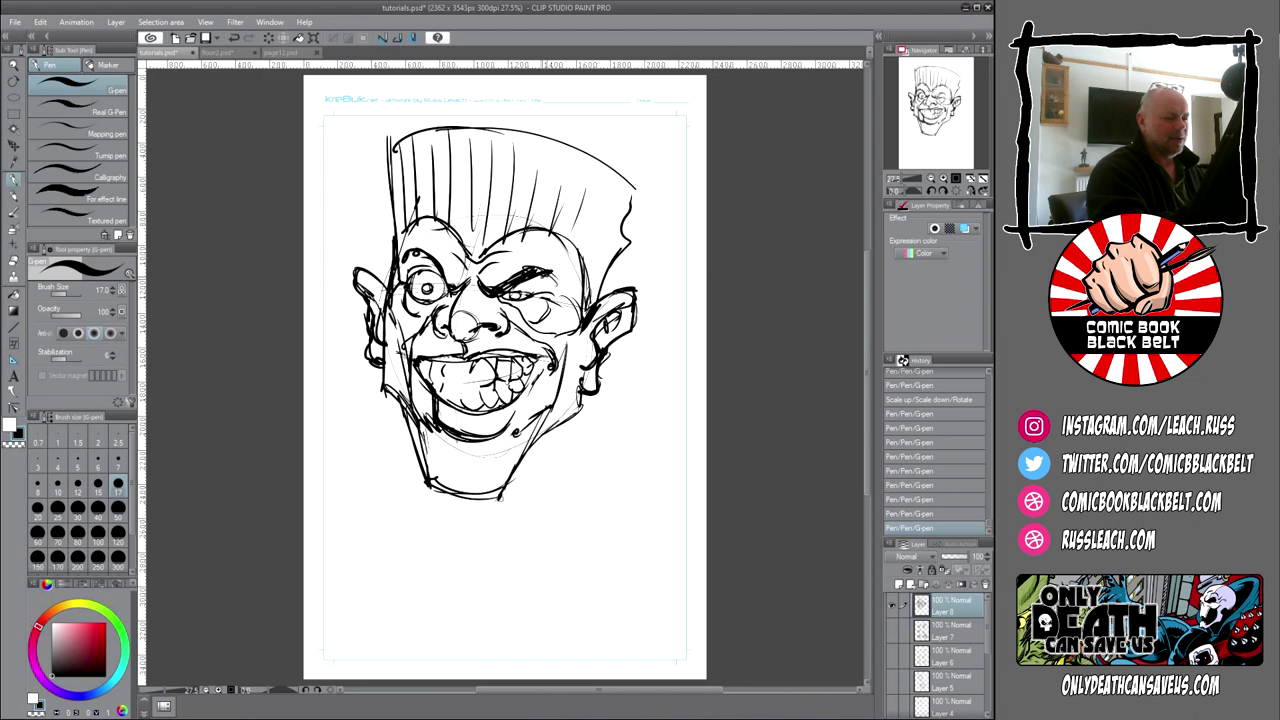
pyautogui.moveTo(484, 298)
pyautogui.mouseDown()
pyautogui.moveTo(534, 276)
pyautogui.moveTo(558, 300)
pyautogui.mouseUp()
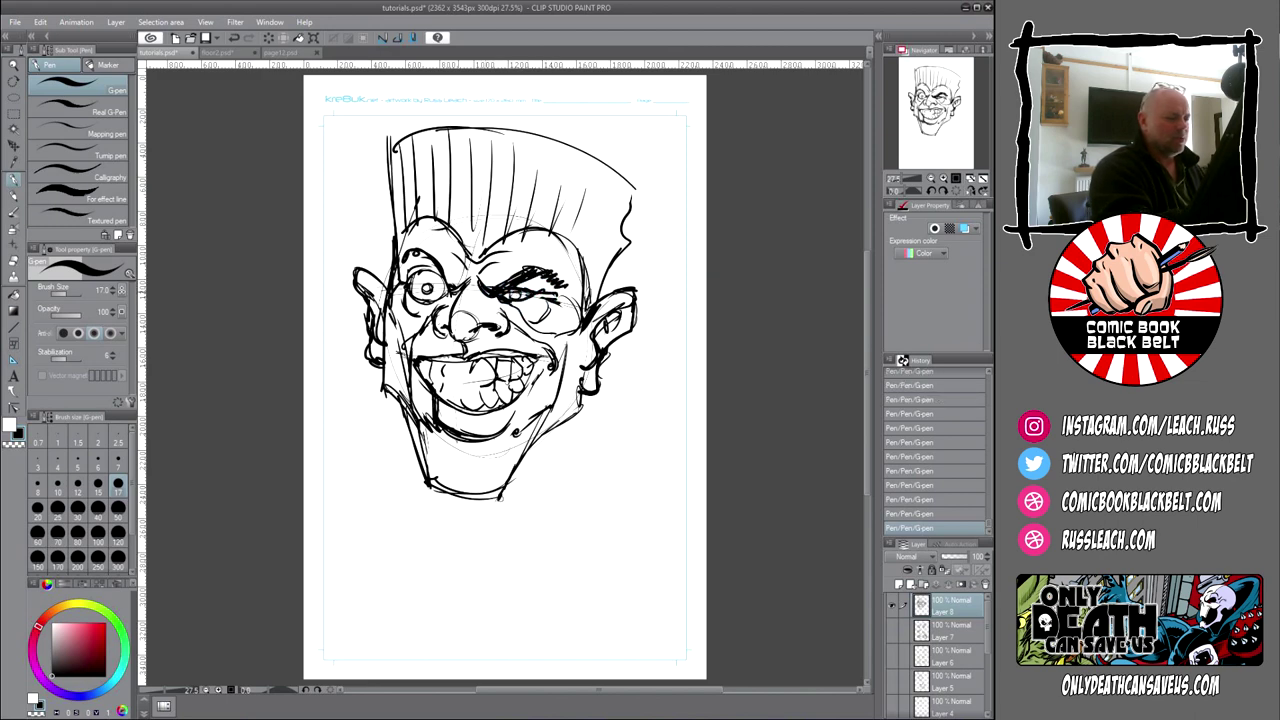
# Build up a dark, bushy eyebrow over the wide-open eye and thicken the outline of the grinning mouth
pyautogui.moveTo(420, 300)
pyautogui.mouseDown()
pyautogui.moveTo(394, 272)
pyautogui.moveTo(408, 236)
pyautogui.moveTo(444, 269)
pyautogui.mouseUp()
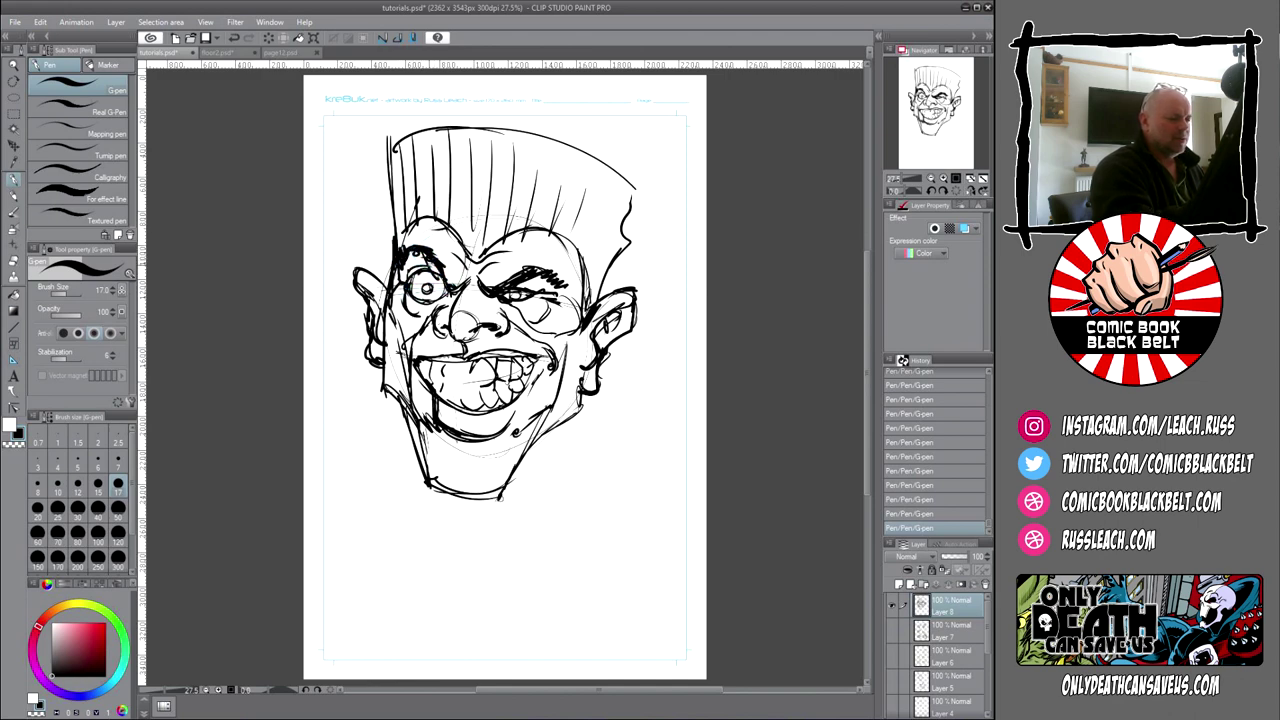
pyautogui.moveTo(450, 280)
pyautogui.mouseDown()
pyautogui.moveTo(458, 304)
pyautogui.moveTo(504, 334)
pyautogui.moveTo(406, 370)
pyautogui.moveTo(504, 405)
pyautogui.mouseUp()
pyautogui.moveTo(476, 354)
pyautogui.mouseDown()
pyautogui.moveTo(502, 350)
pyautogui.moveTo(437, 361)
pyautogui.mouseUp()
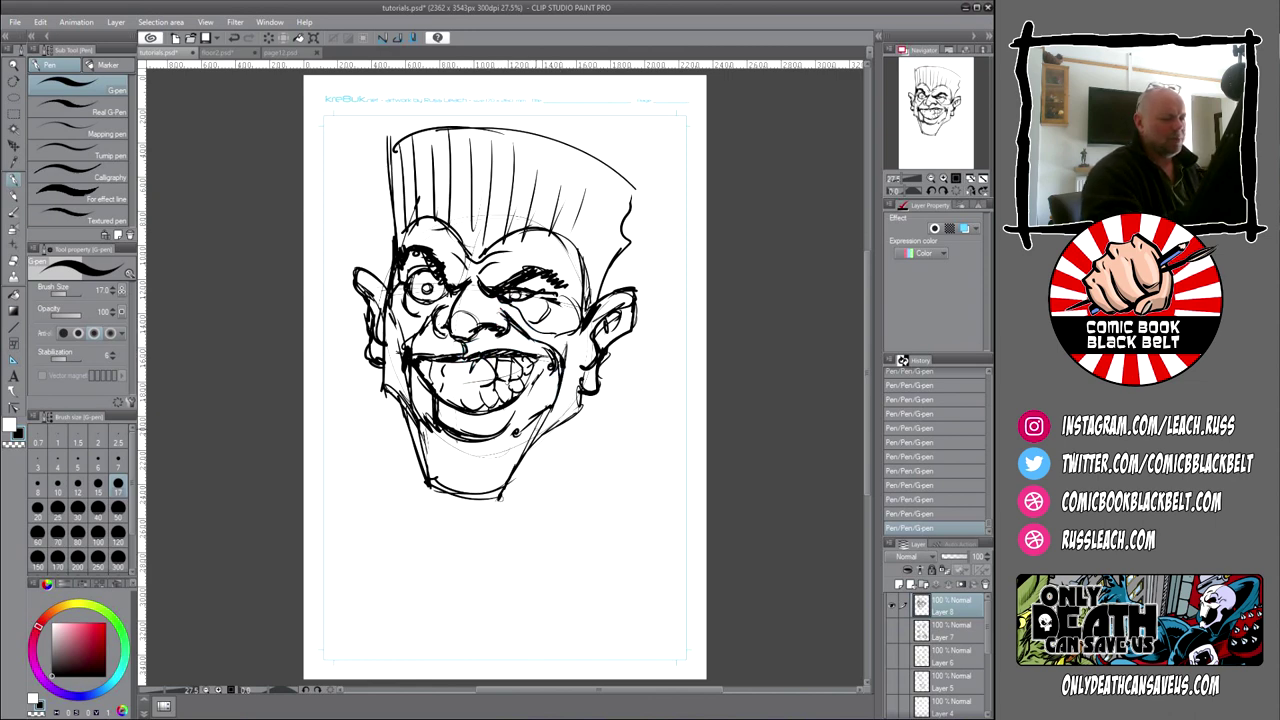
# Reinforce the jaw and cheek contours on both sides and redraw the outer outline of the skull with heavier strokes
pyautogui.moveTo(420, 402); pyautogui.dragTo(434, 426)
pyautogui.moveTo(386, 390); pyautogui.dragTo(407, 427)
pyautogui.moveTo(548, 430)
pyautogui.mouseDown()
pyautogui.moveTo(518, 460)
pyautogui.moveTo(576, 410)
pyautogui.mouseUp()
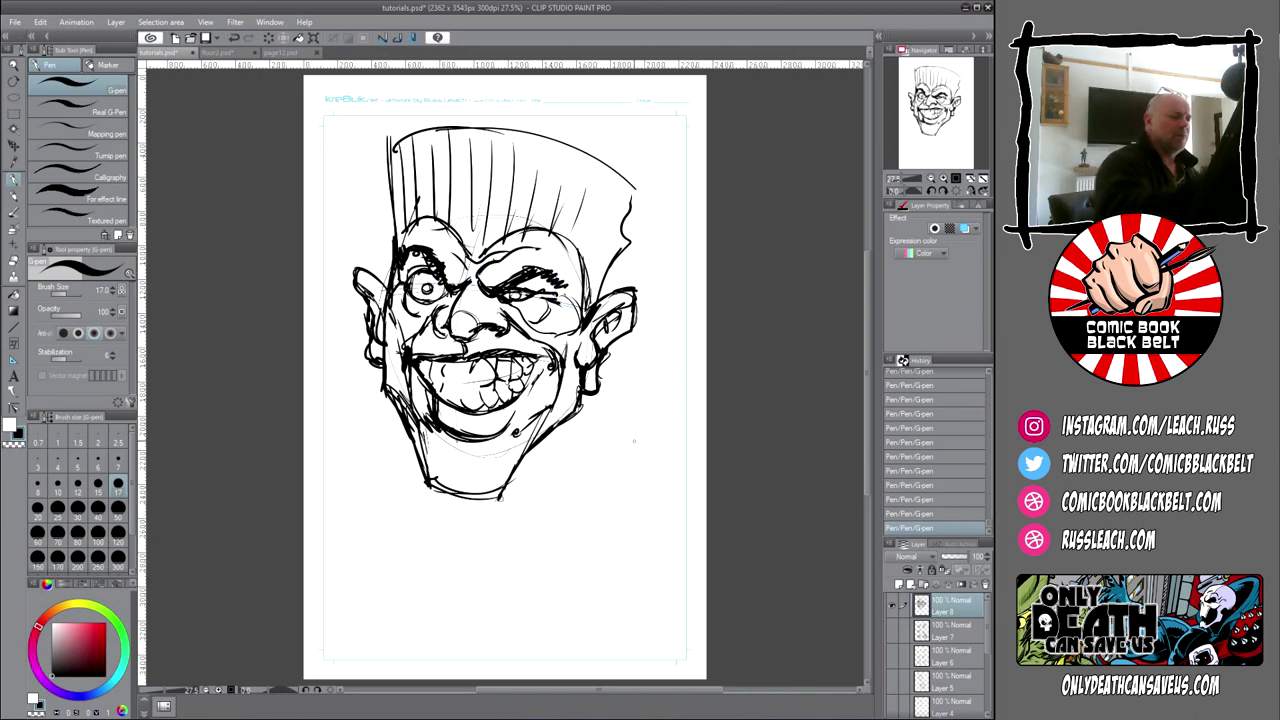
pyautogui.moveTo(388, 140); pyautogui.dragTo(386, 246)
pyautogui.moveTo(384, 162)
pyautogui.mouseDown()
pyautogui.moveTo(385, 286)
pyautogui.moveTo(381, 272)
pyautogui.mouseUp()
pyautogui.moveTo(408, 139)
pyautogui.mouseDown()
pyautogui.moveTo(380, 180)
pyautogui.moveTo(474, 127)
pyautogui.moveTo(622, 186)
pyautogui.moveTo(620, 288)
pyautogui.mouseUp()
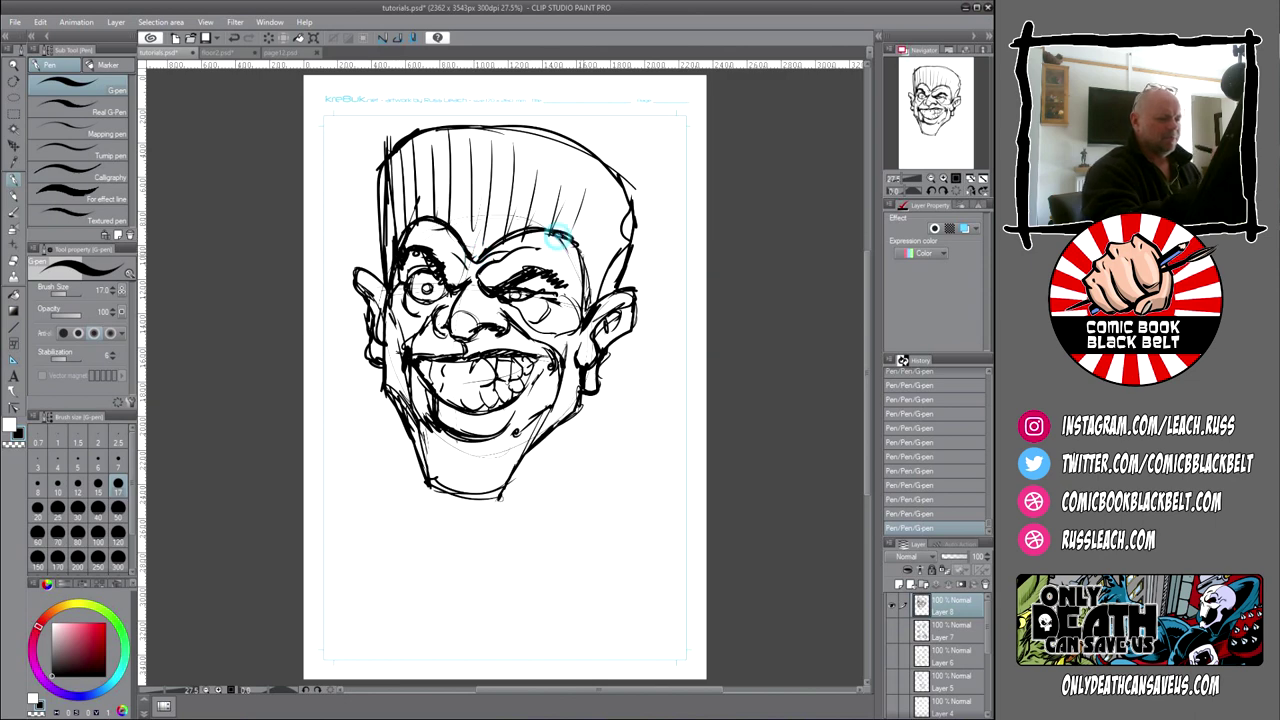
# Scale the head drawing down proportionally, place it near the middle of the page and apply the transformation
pyautogui.click(40, 21)
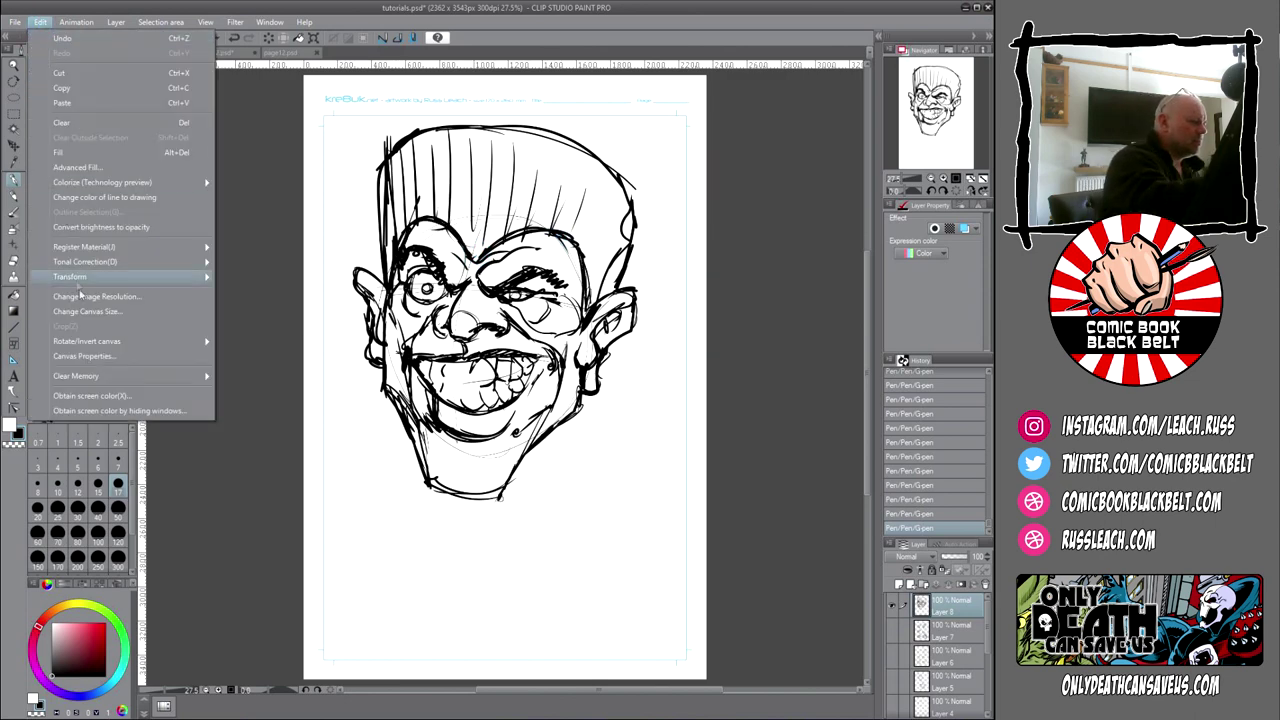
pyautogui.moveTo(90, 276)
pyautogui.click(273, 283)
pyautogui.moveTo(646, 123); pyautogui.dragTo(526, 280)
pyautogui.moveTo(473, 451); pyautogui.dragTo(533, 432)
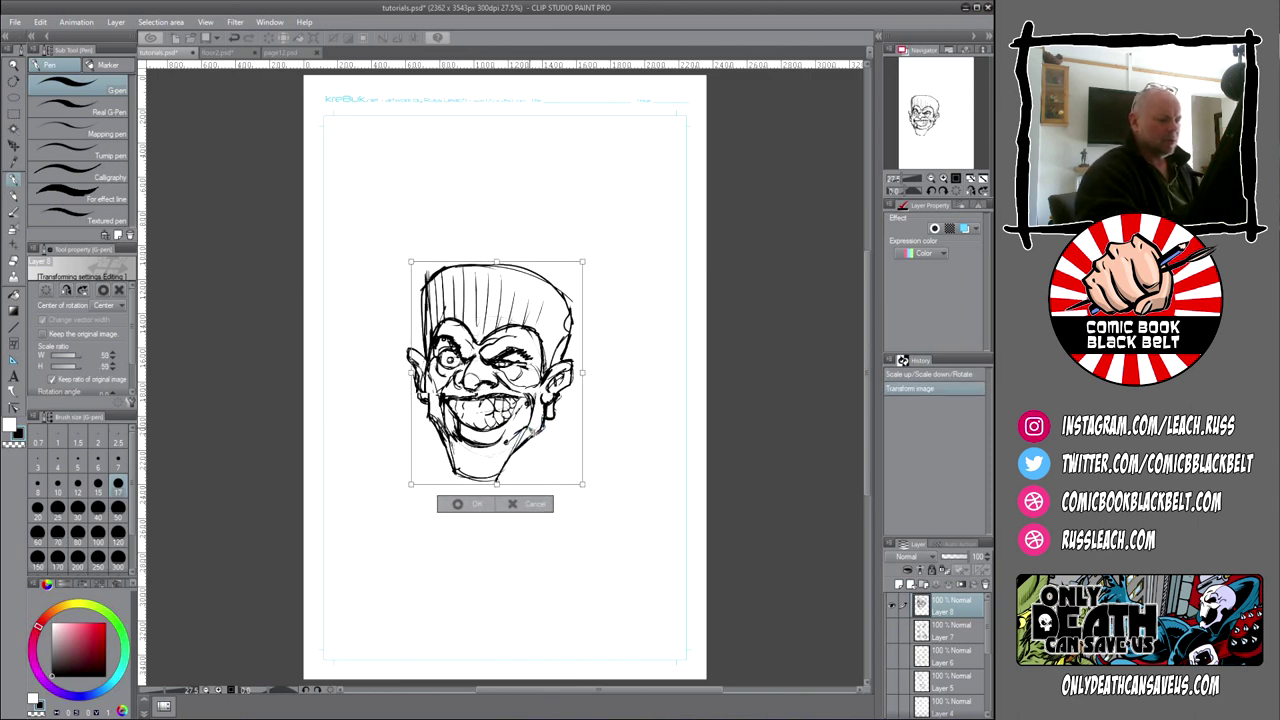
pyautogui.press('Return')
pyautogui.click(40, 21)
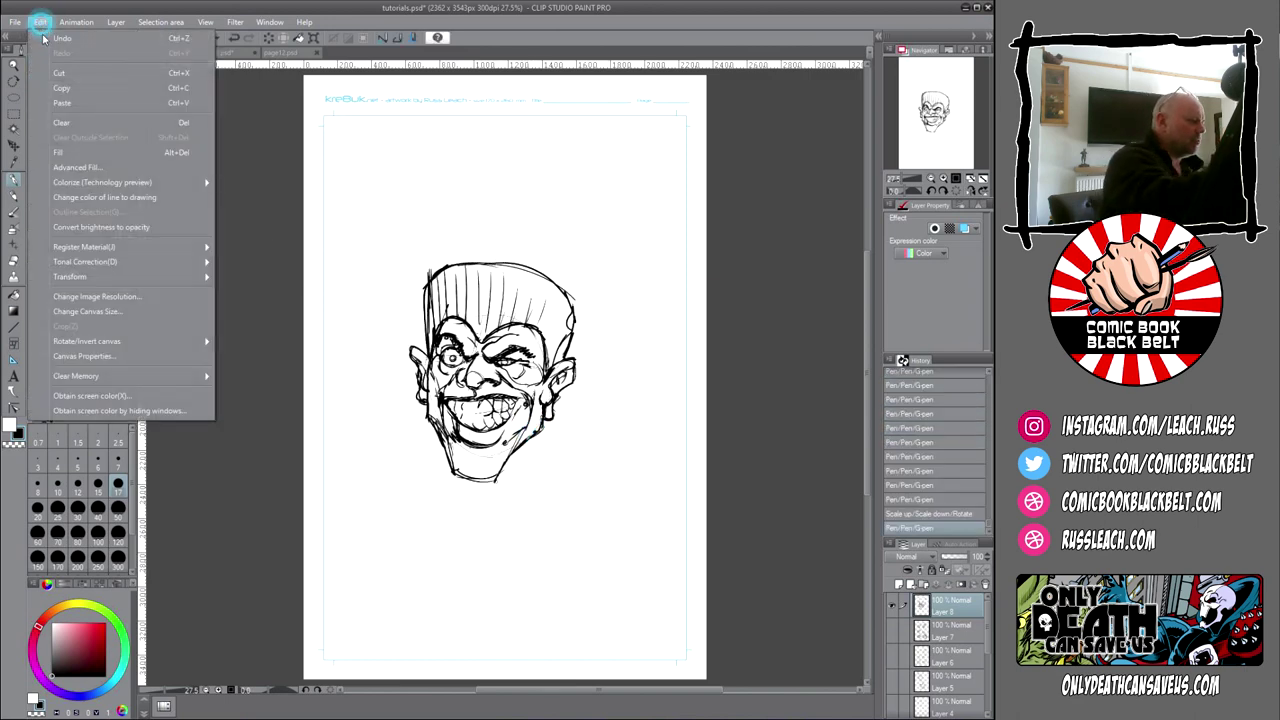
pyautogui.moveTo(90, 276)
pyautogui.click(262, 328)
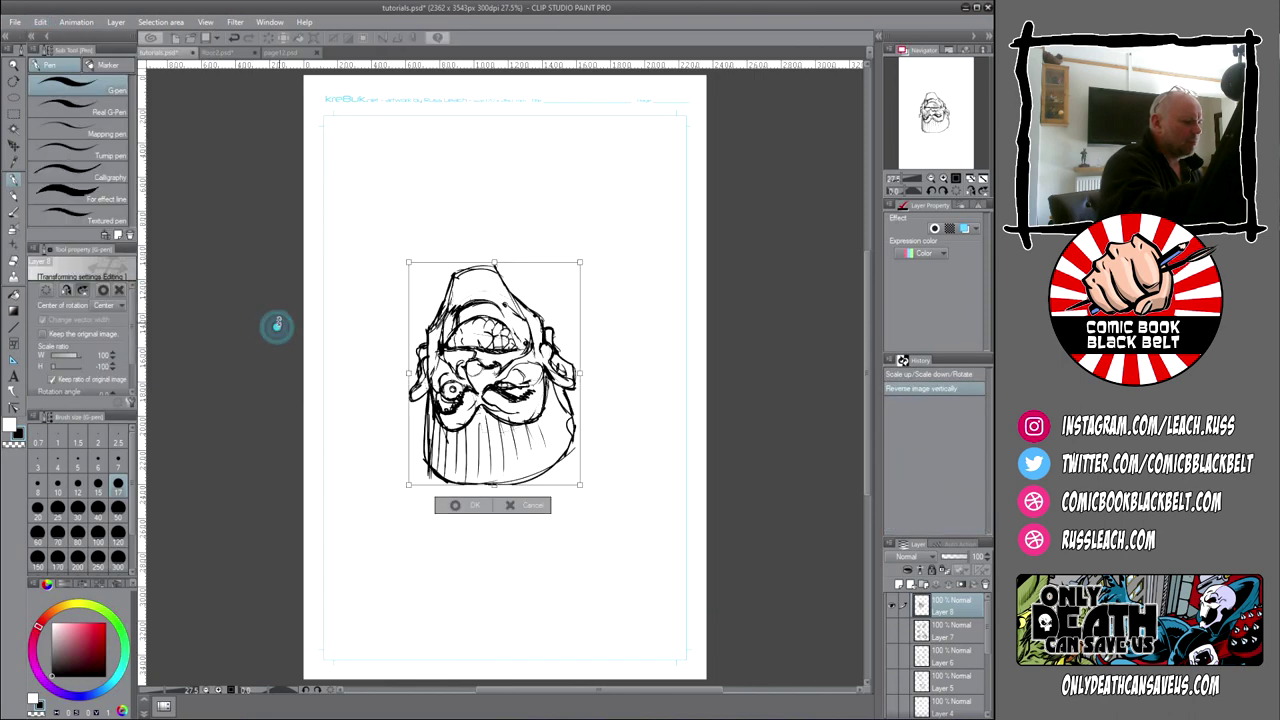
pyautogui.hotkey('ctrl', 'z')
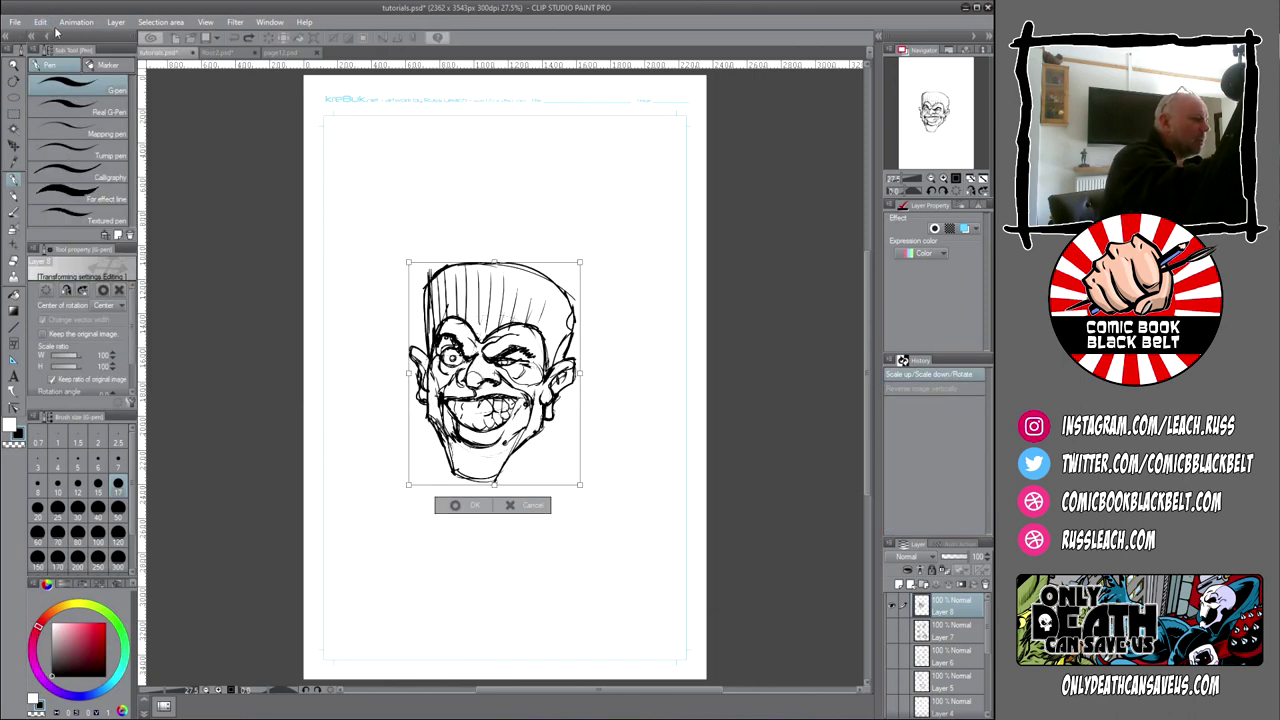
pyautogui.click(40, 21)
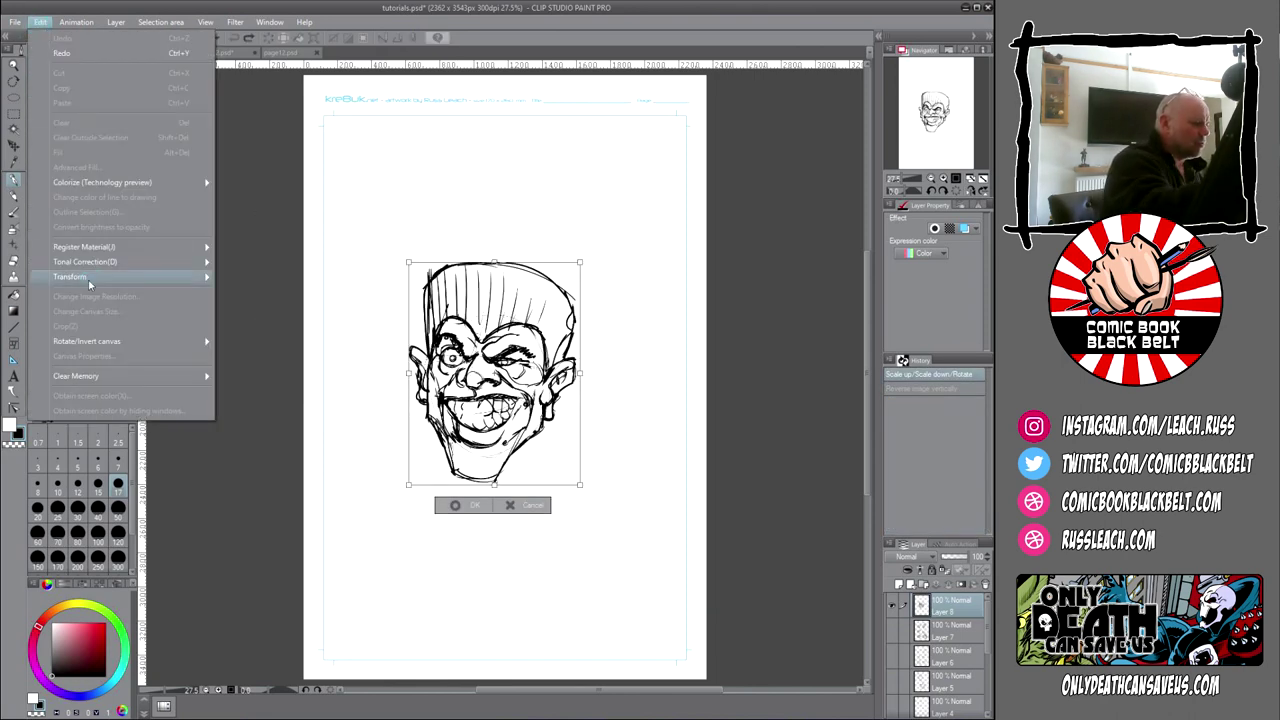
pyautogui.moveTo(88, 280)
pyautogui.click(250, 368)
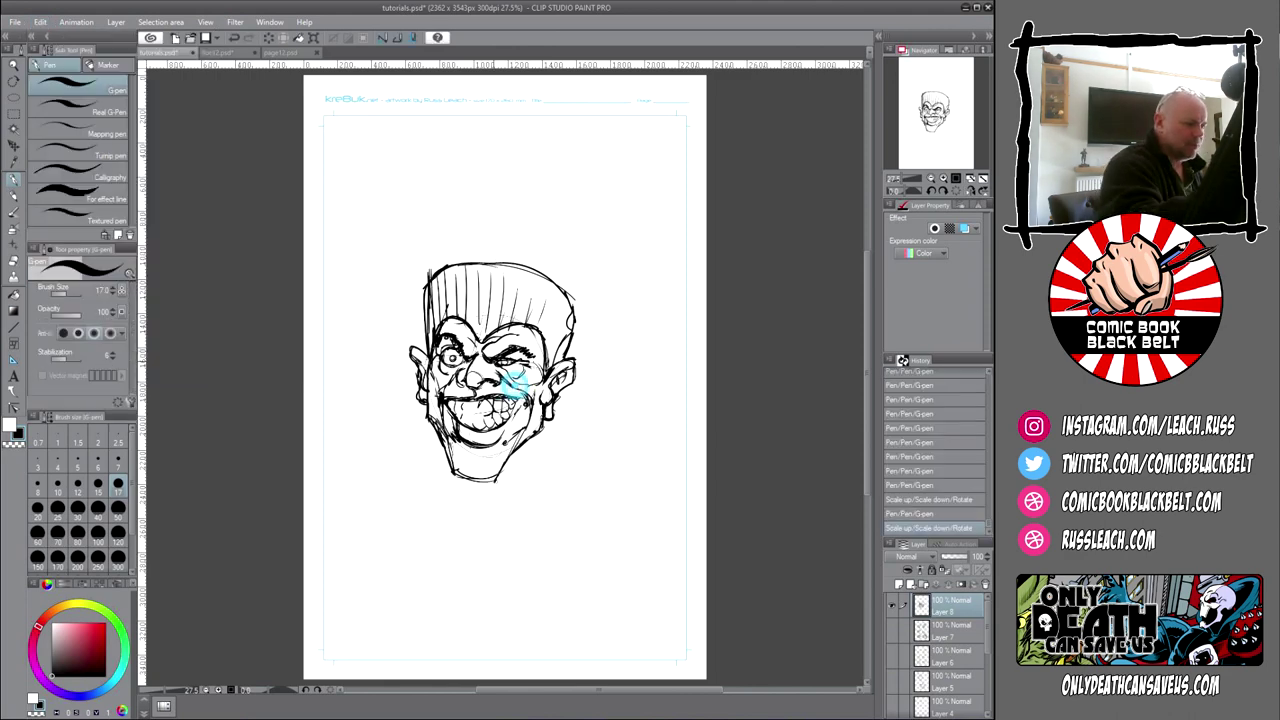
# Mirror the reduced head drawing horizontally and apply the flip
pyautogui.click(40, 21)
pyautogui.moveTo(85, 281)
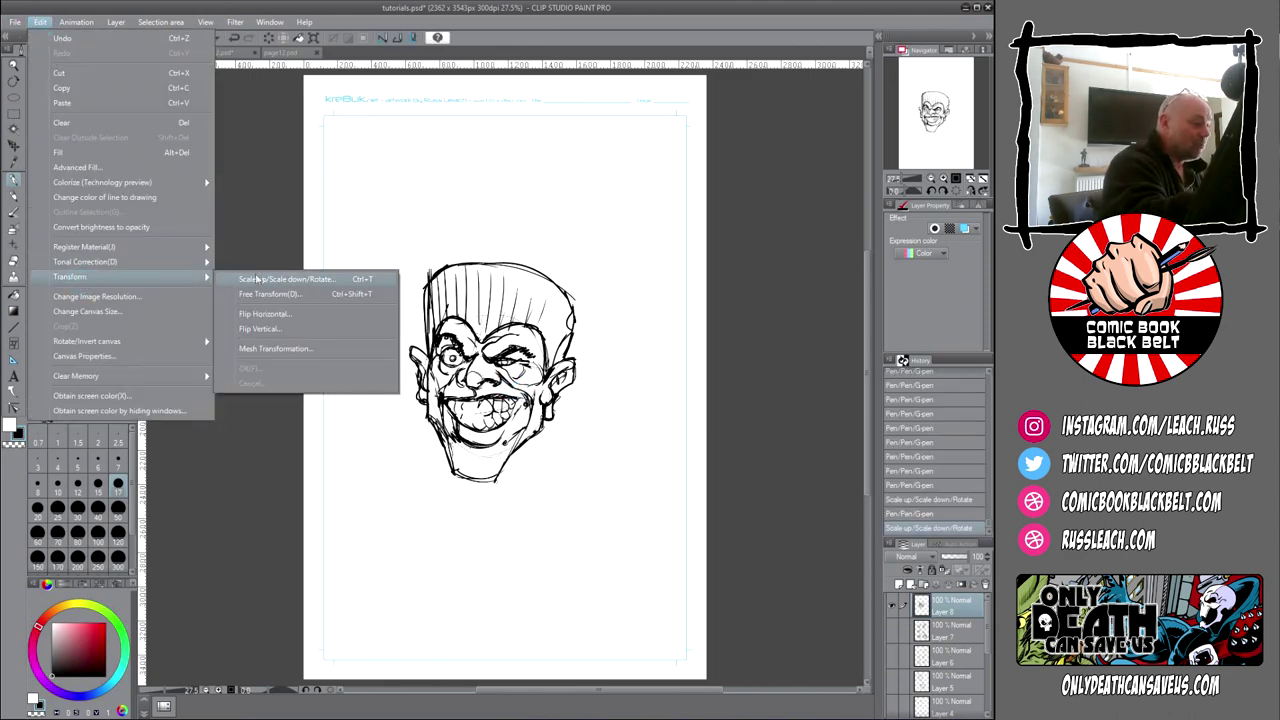
pyautogui.click(289, 316)
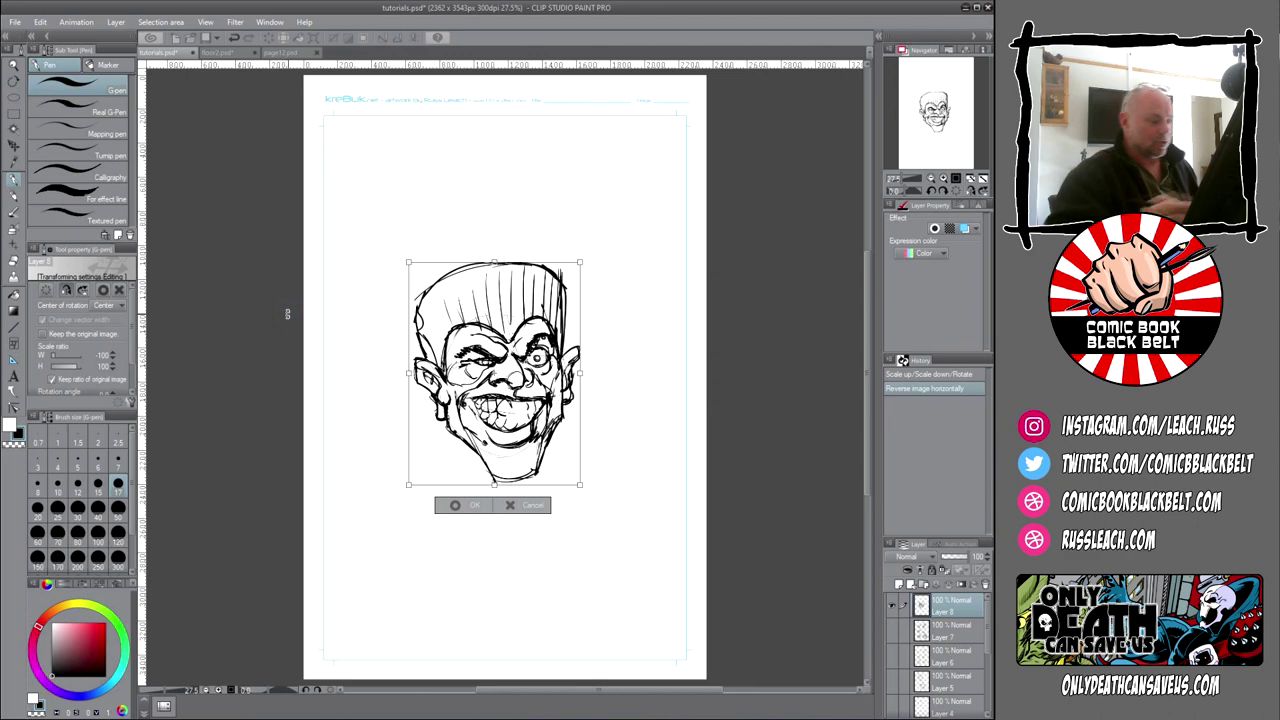
pyautogui.doubleClick(550, 396)
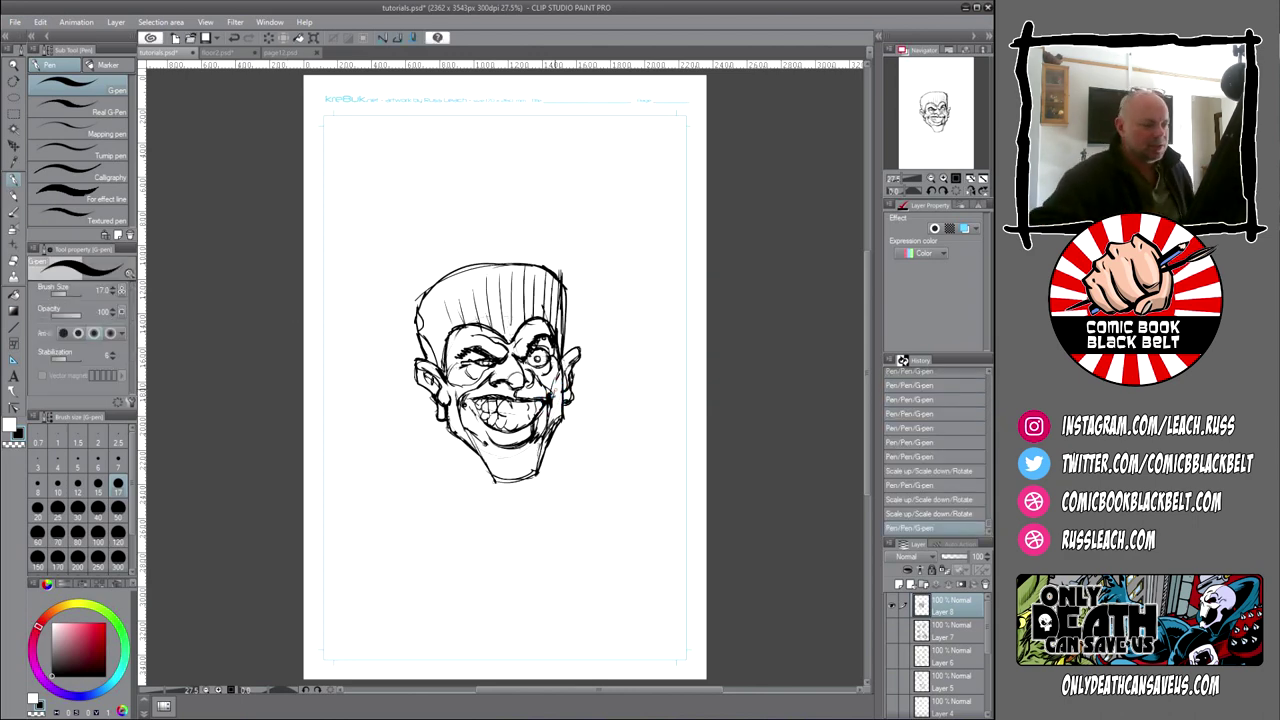
# Hide the villain head's layer, then show Layer 7 to review the six earlier head sketches and hide it again
pyautogui.click(892, 607)
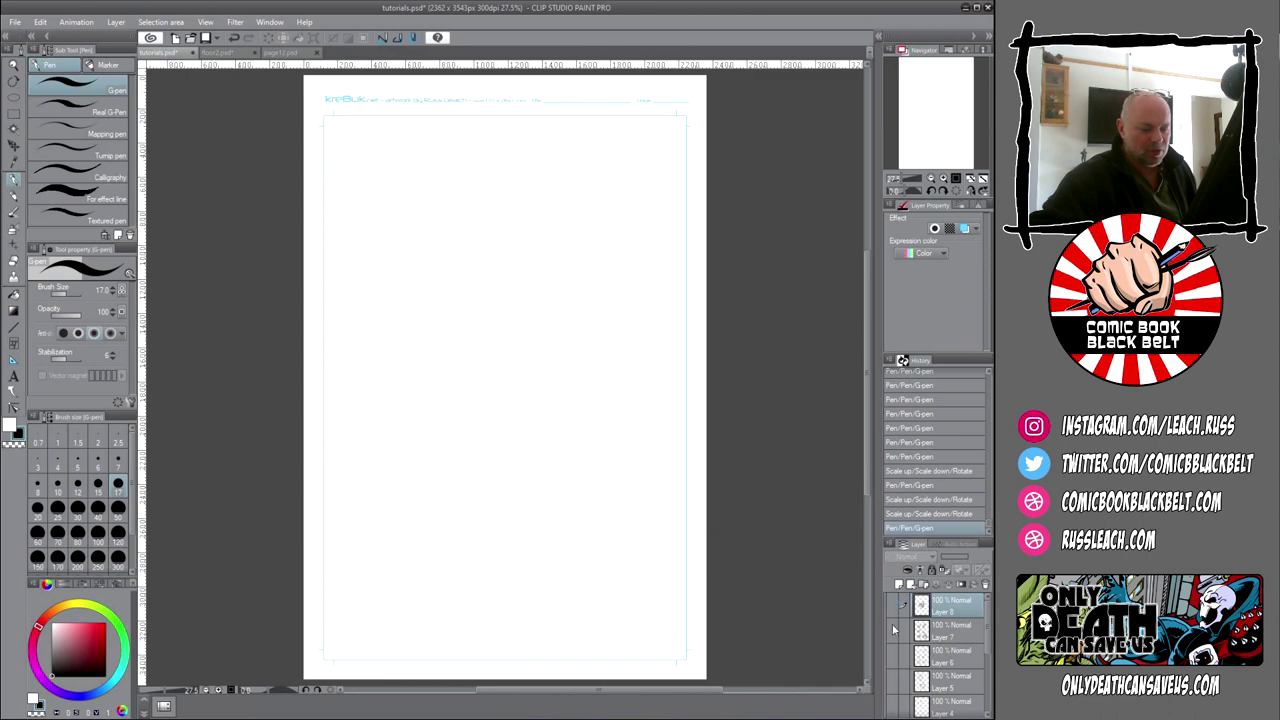
pyautogui.click(892, 630)
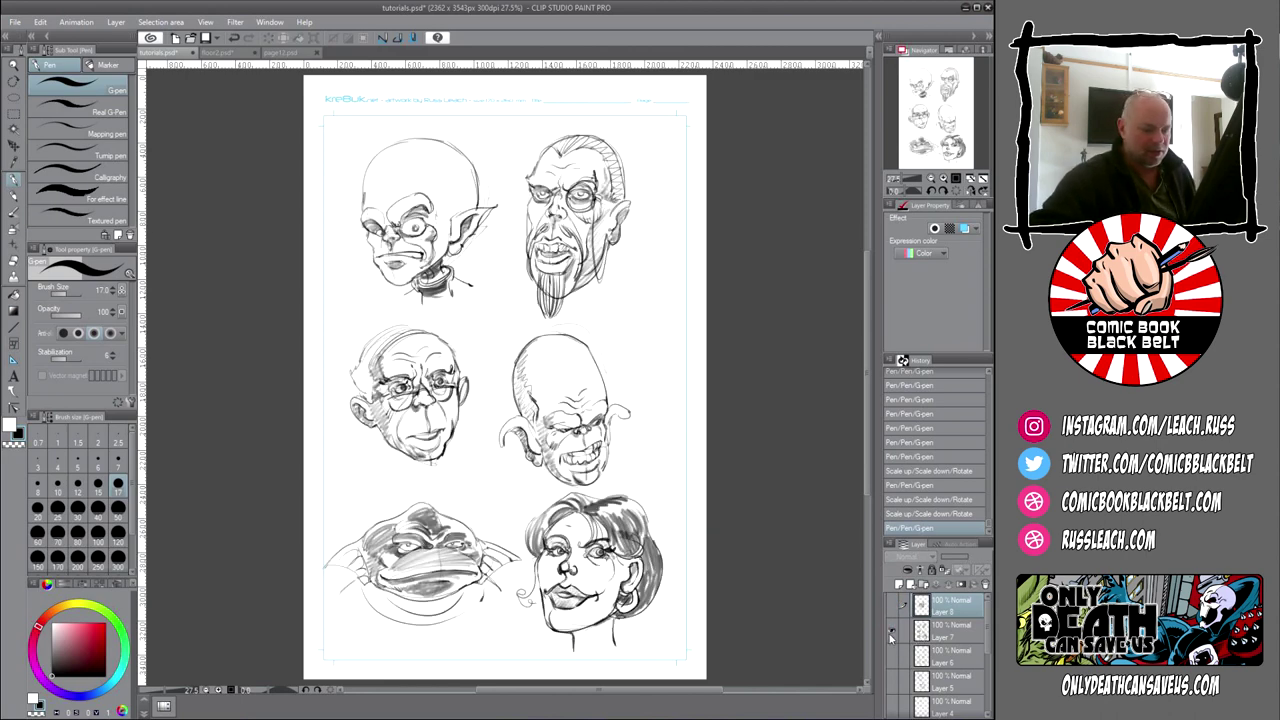
pyautogui.click(892, 630)
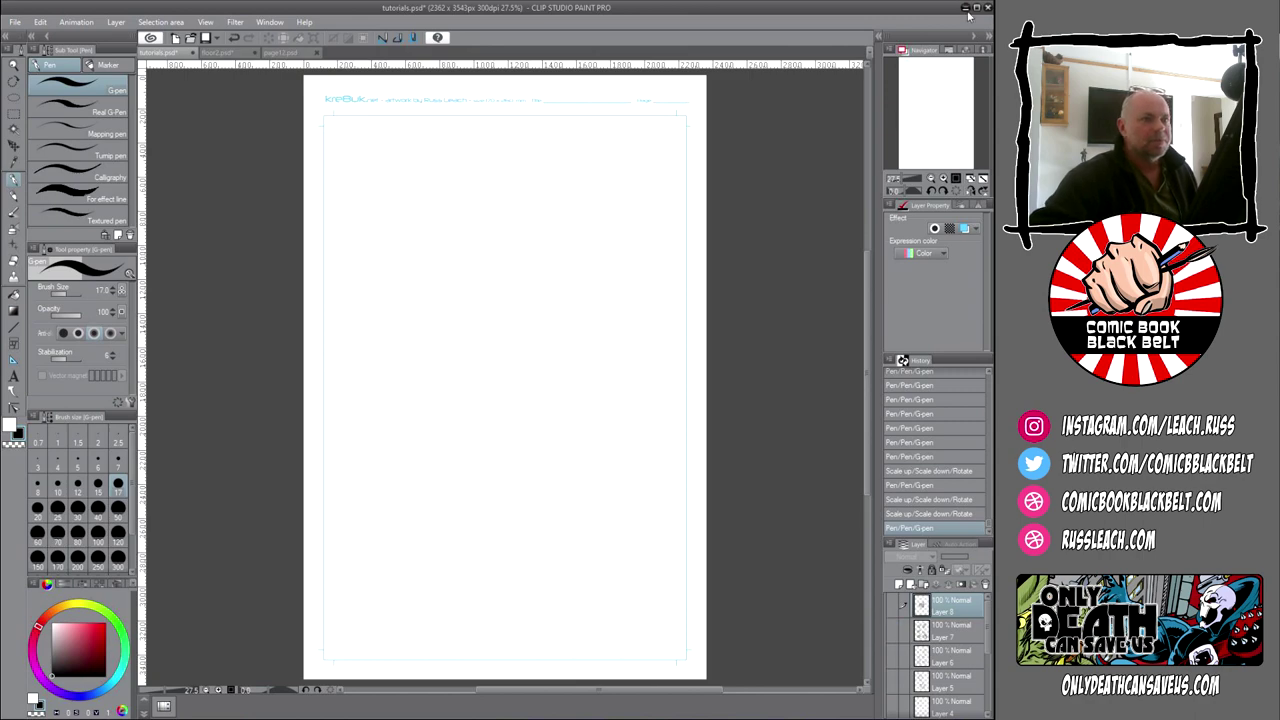
# Switch to the comics drawing book in Acrobat Reader and browse from the villain head examples on page 80 to page 83
pyautogui.click(965, 7)
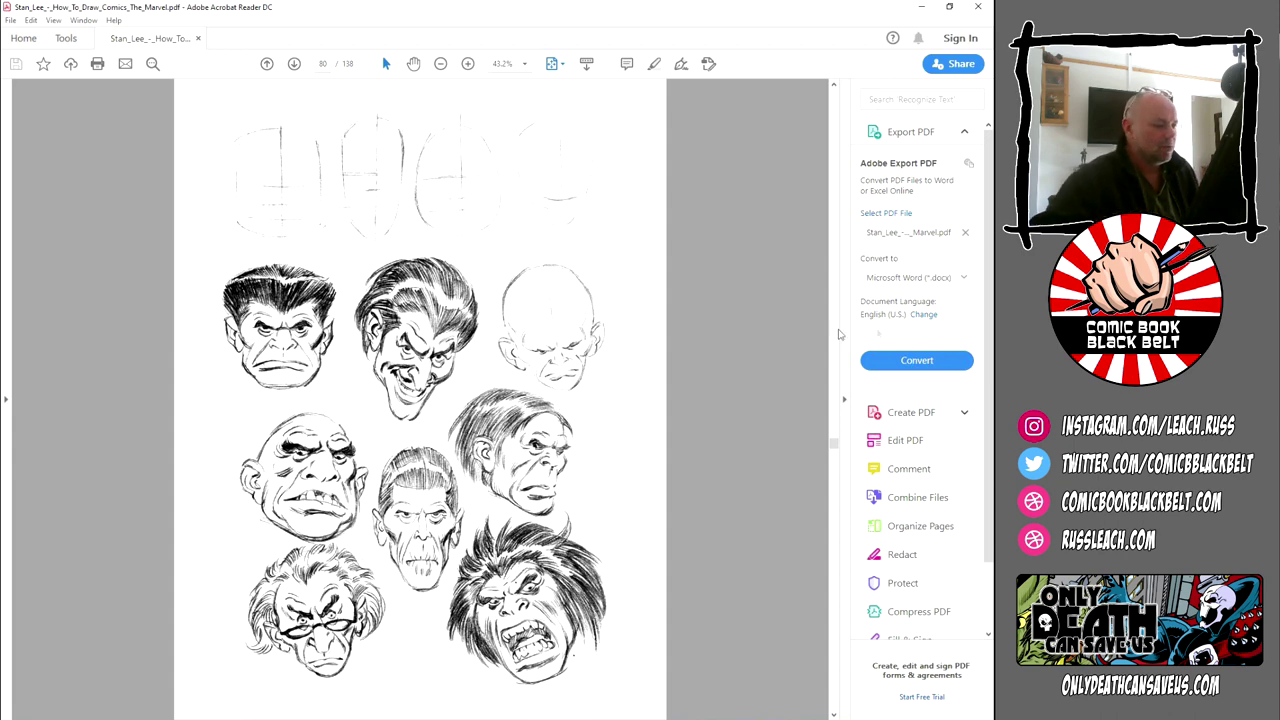
pyautogui.scroll(-1, 518, 357)
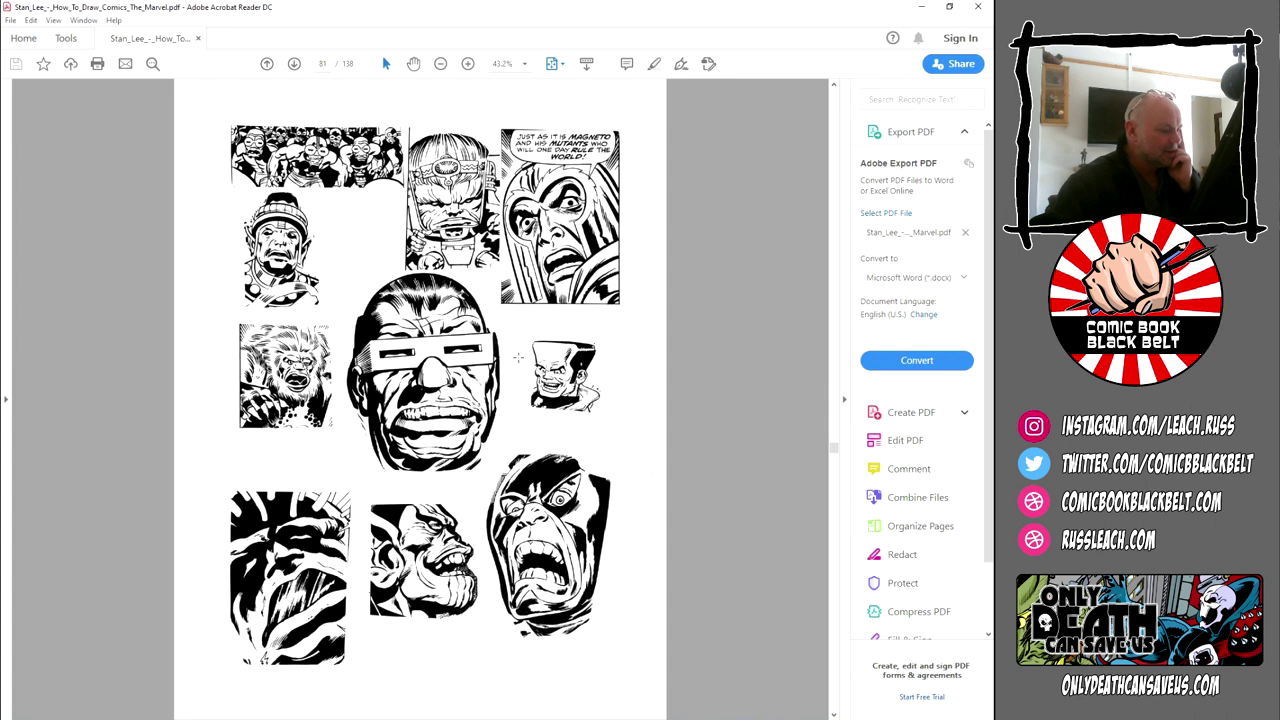
pyautogui.scroll(-1, 518, 357)
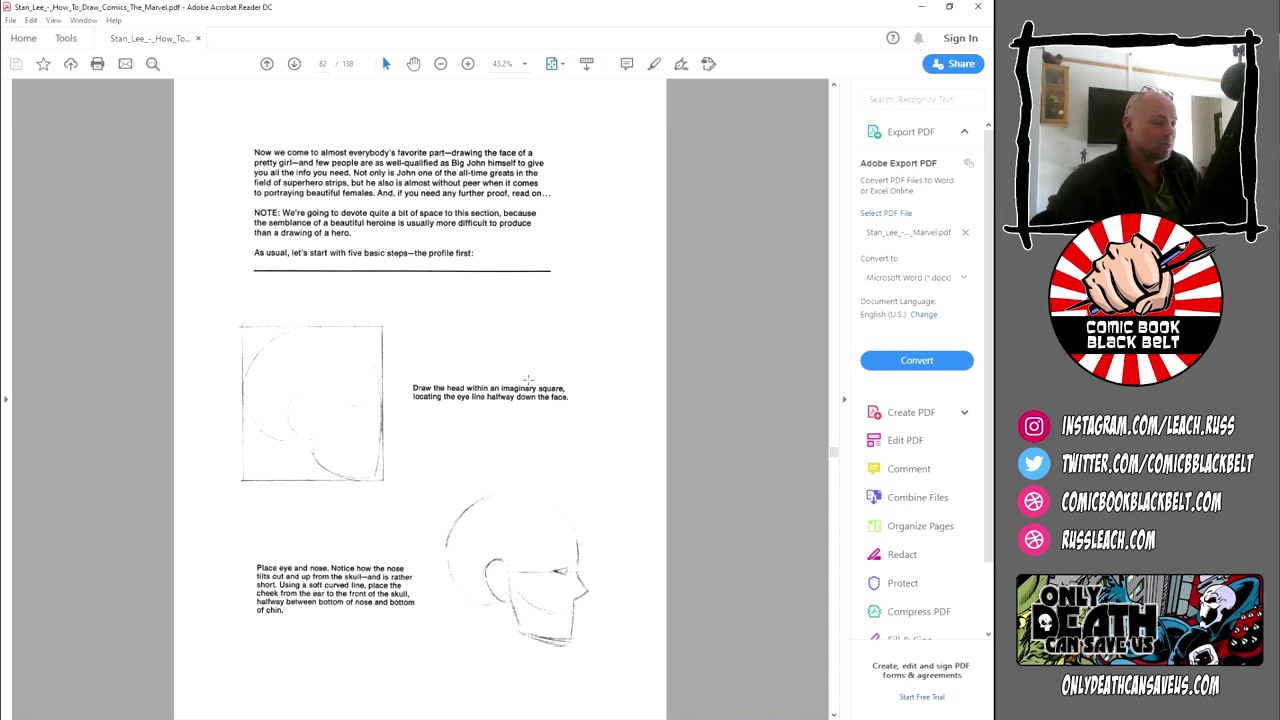
pyautogui.scroll(-5, 528, 380)
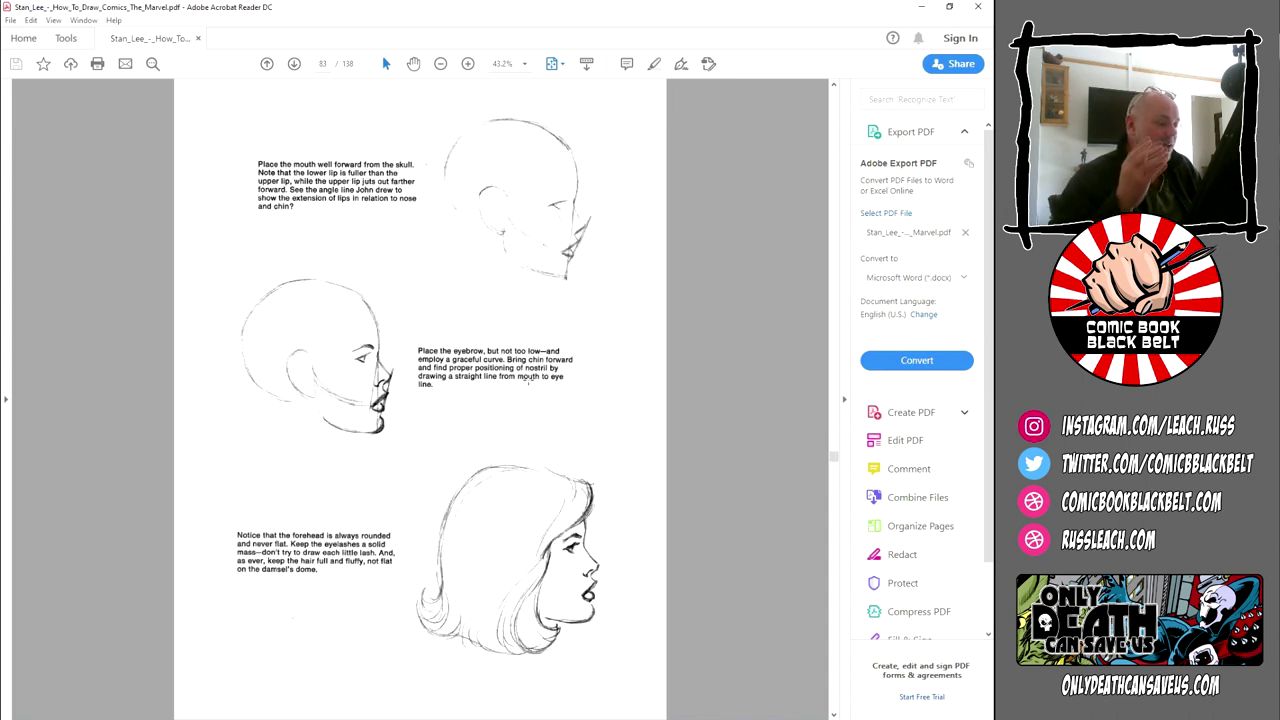